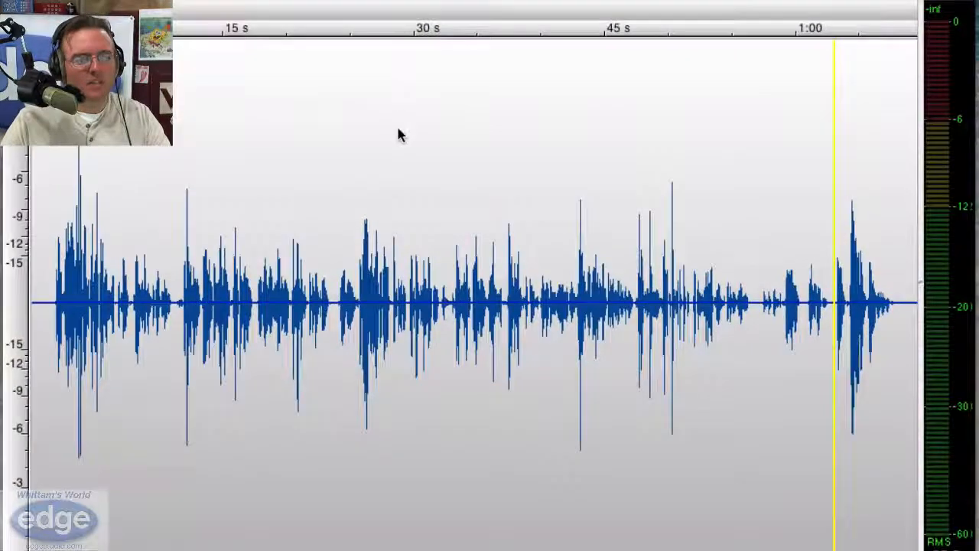
# - Play the recording from about 24 s and select the breath between about 32 s and 33.2 s
pyautogui.click(345, 322)
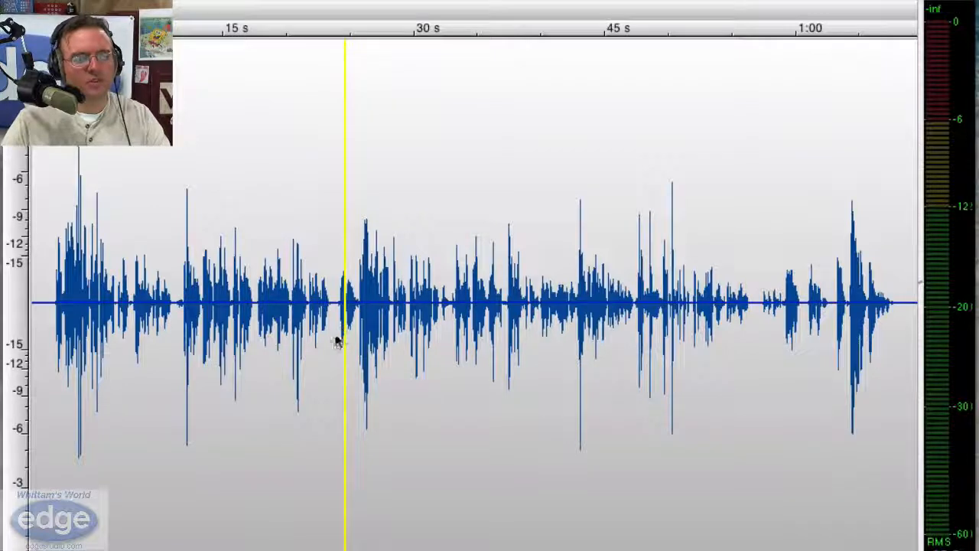
pyautogui.click(332, 341)
pyautogui.click(336, 333)
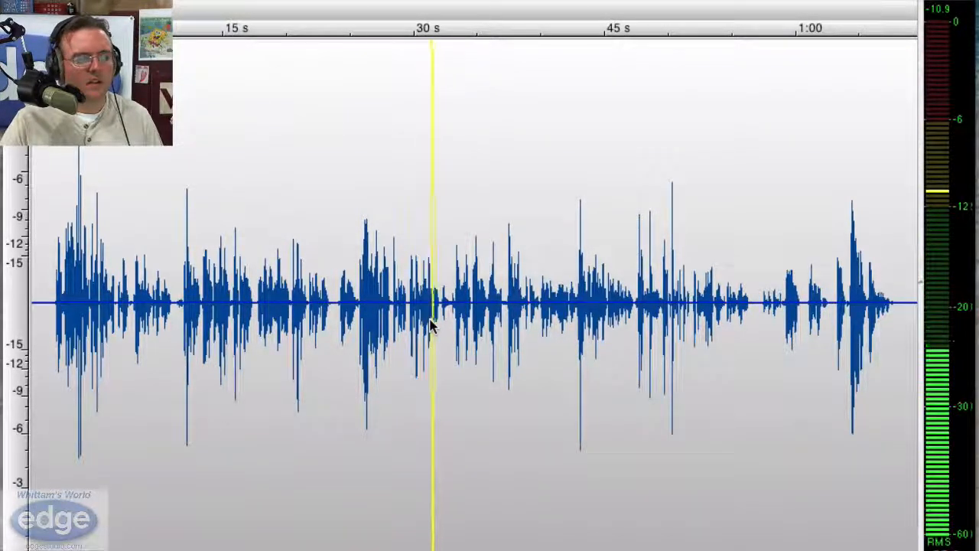
pyautogui.press('Up')
pyautogui.press('Up')
pyautogui.press('Up')
pyautogui.press('Up')
pyautogui.press('Up')
pyautogui.press('Up')
pyautogui.press('Down')
pyautogui.press('Down')
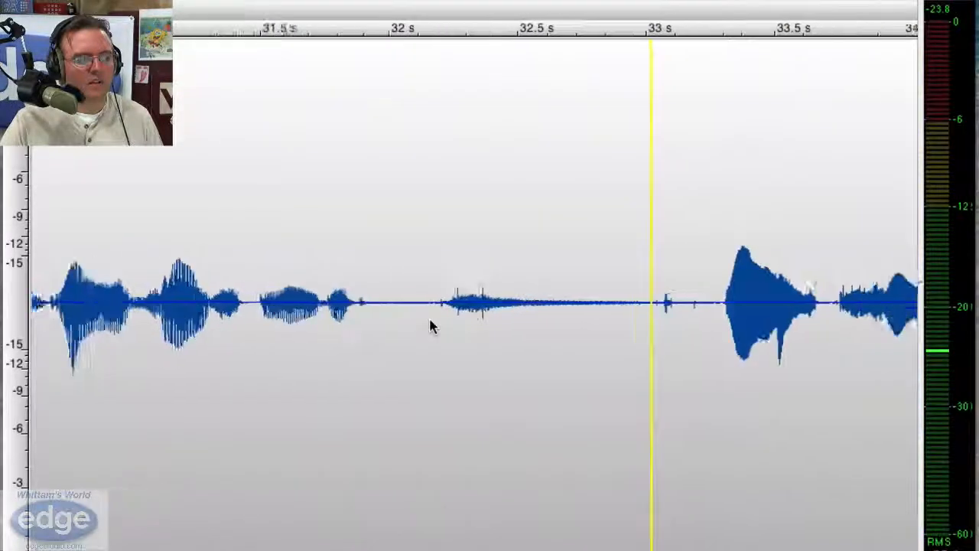
pyautogui.moveTo(415, 323); pyautogui.dragTo(679, 300)
pyautogui.press('space')
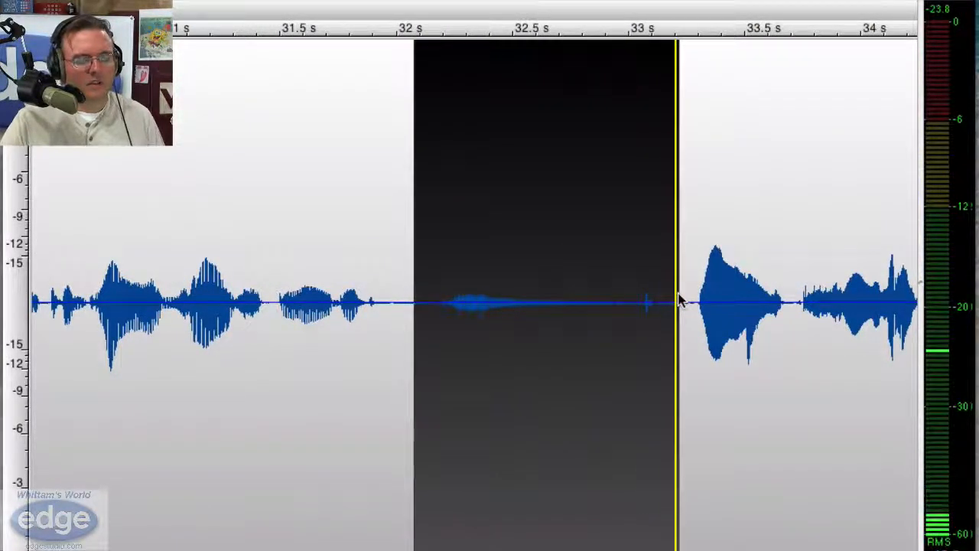
# - Examine the selected breath against the surrounding speech waveform at wider and closer zoom levels
pyautogui.press('Down')
pyautogui.press('Down')
pyautogui.press('Up')
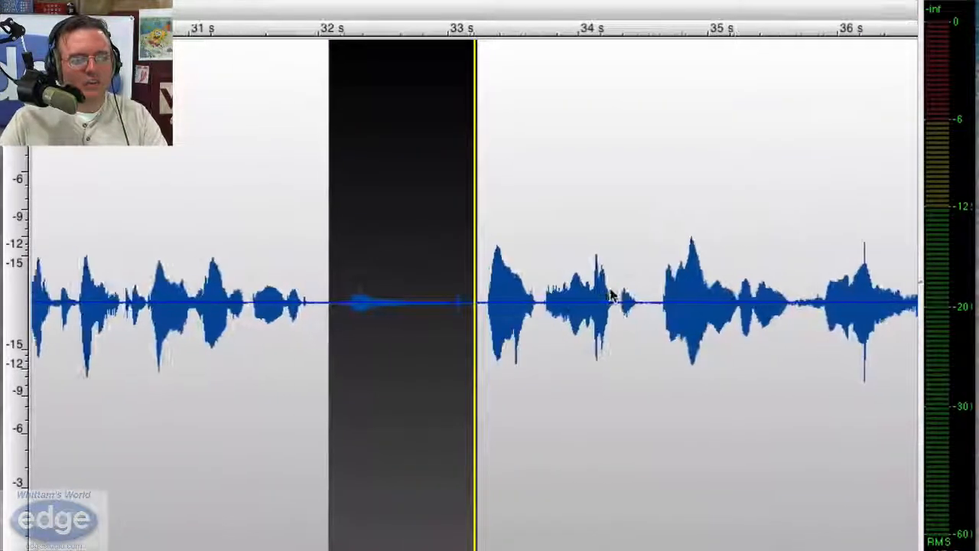
pyautogui.press('Down')
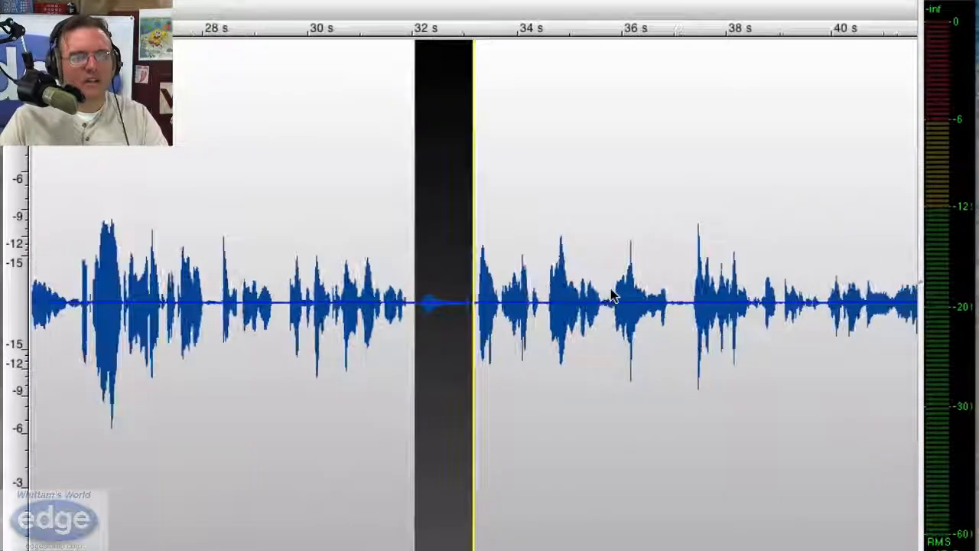
pyautogui.press('Down')
pyautogui.press('Down')
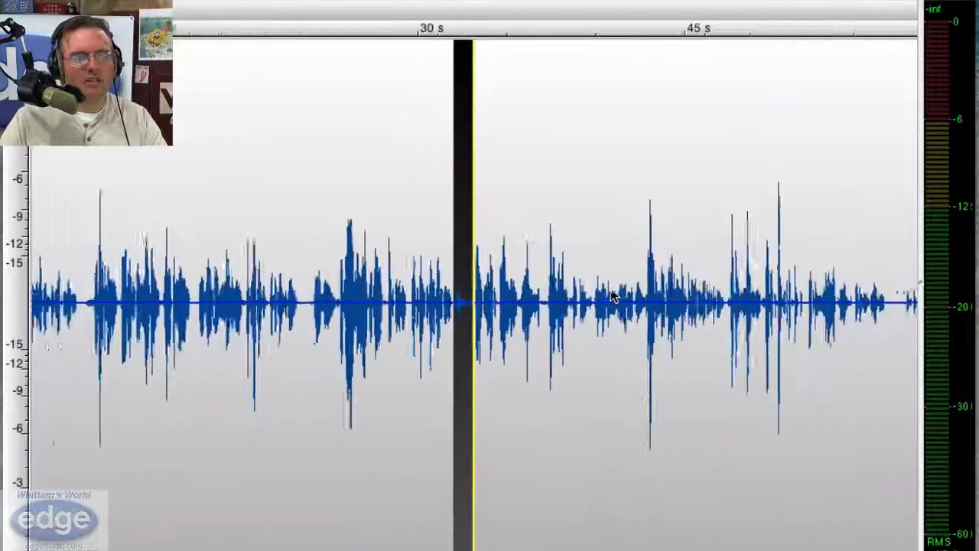
pyautogui.press('Up')
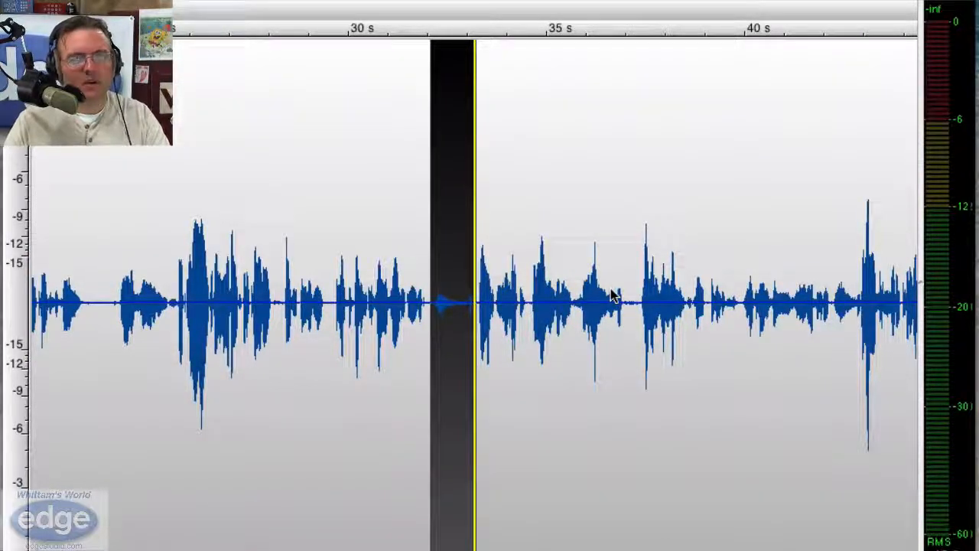
pyautogui.press('Down')
pyautogui.press('Down')
pyautogui.press('Down')
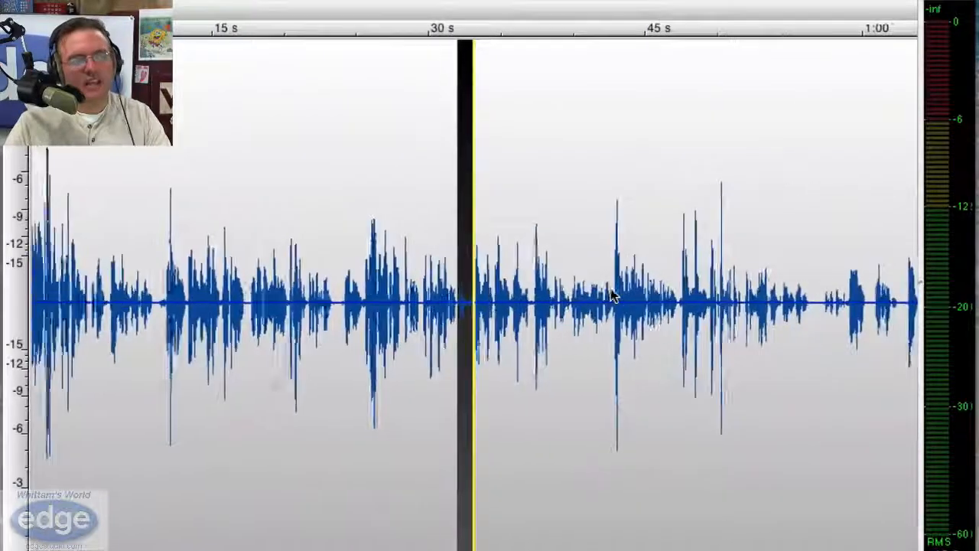
pyautogui.press('Up')
pyautogui.press('Up')
pyautogui.press('Up')
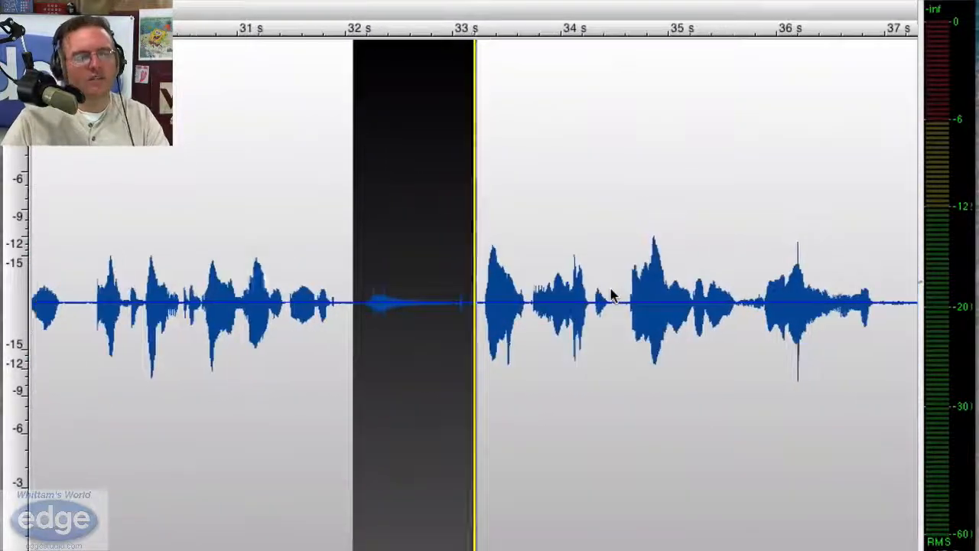
pyautogui.press('Up')
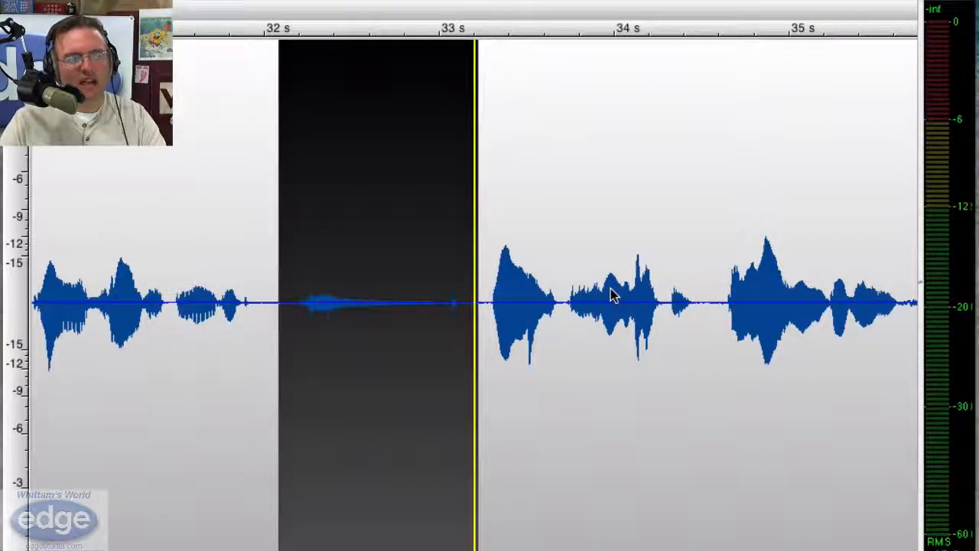
pyautogui.press('Down')
pyautogui.press('Down')
pyautogui.press('Down')
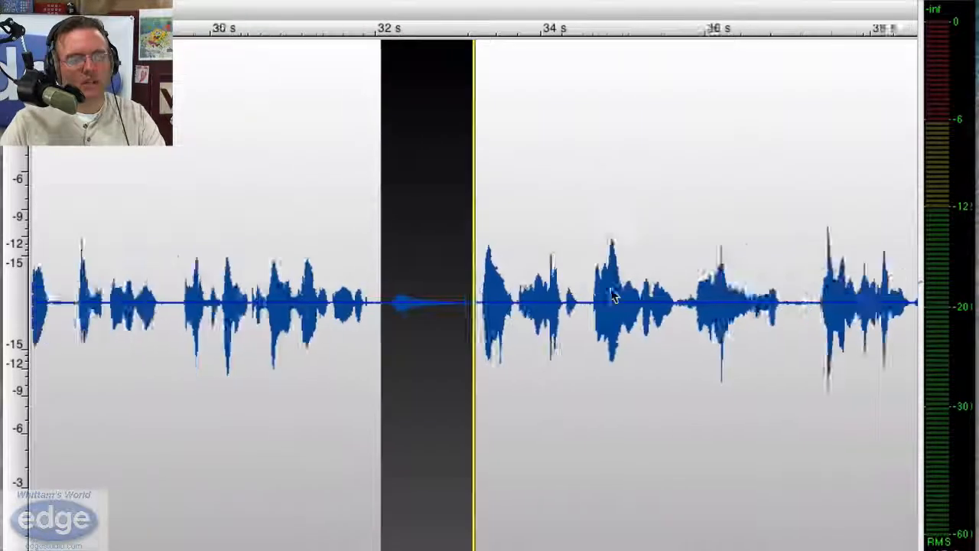
# - Silence the selected breath between about 32 s and 33.2 s and clear the selection
pyautogui.press('Up')
pyautogui.press('Up')
pyautogui.press('Up')
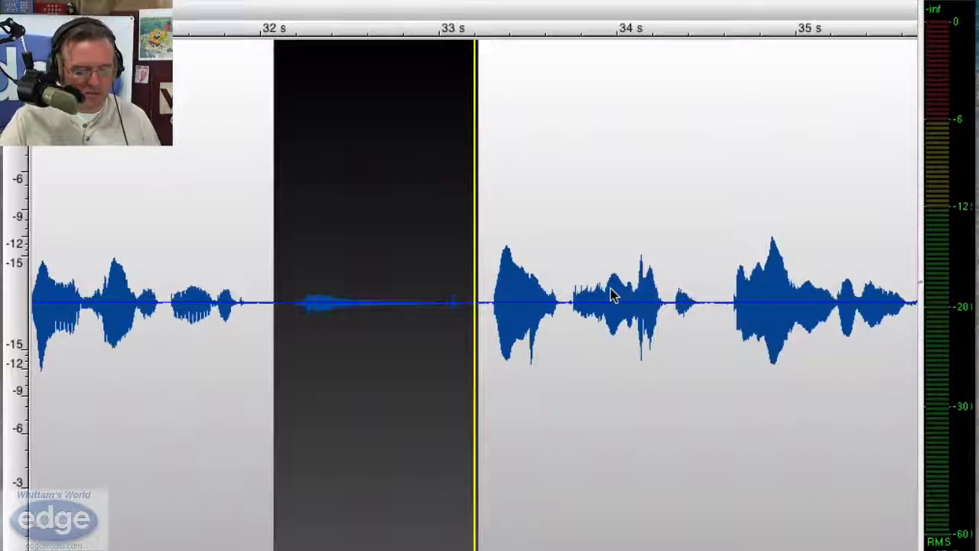
pyautogui.click(110, 302)
pyautogui.press('Down')
pyautogui.press('Down')
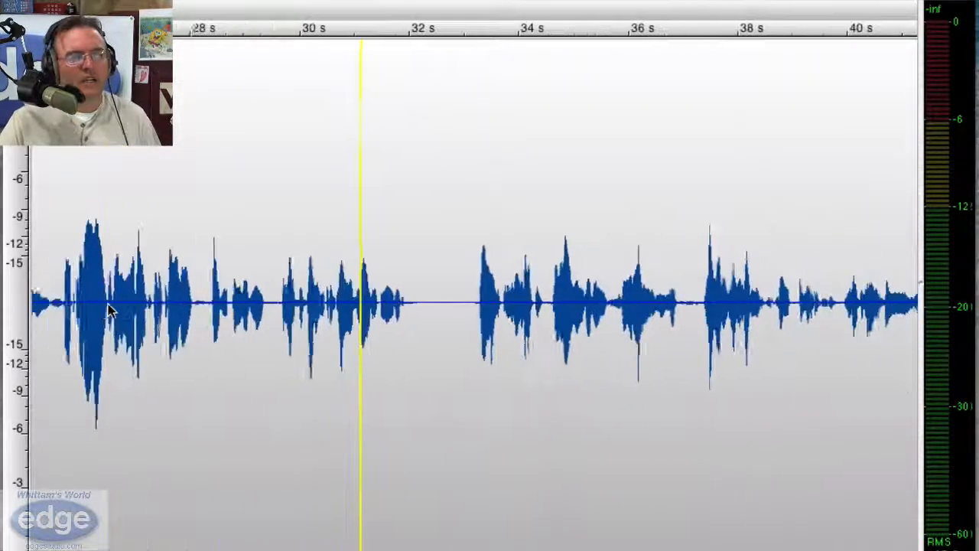
# - Play the speech from about 23 s and inspect the pause near 24 s for mouth clicks
pyautogui.click(144, 297)
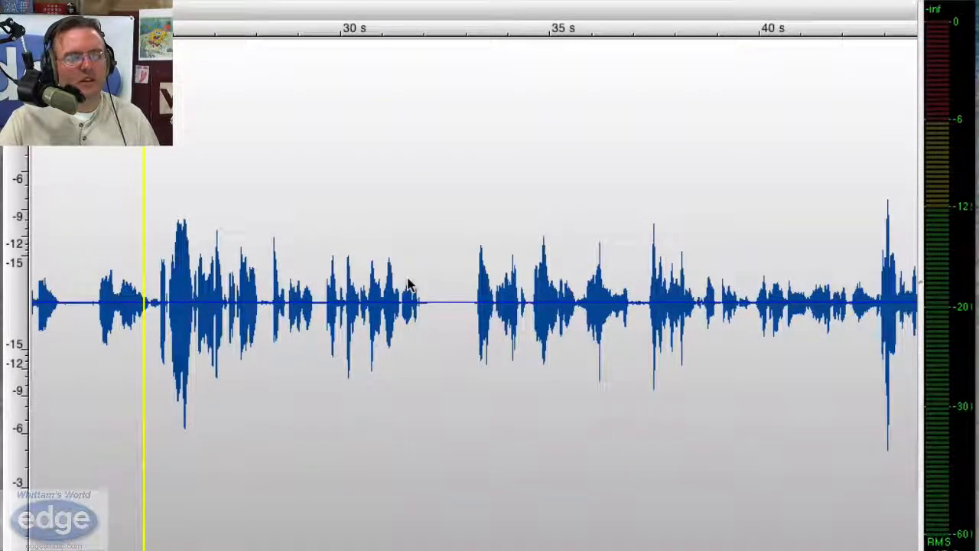
pyautogui.hscroll(3, 408, 283)
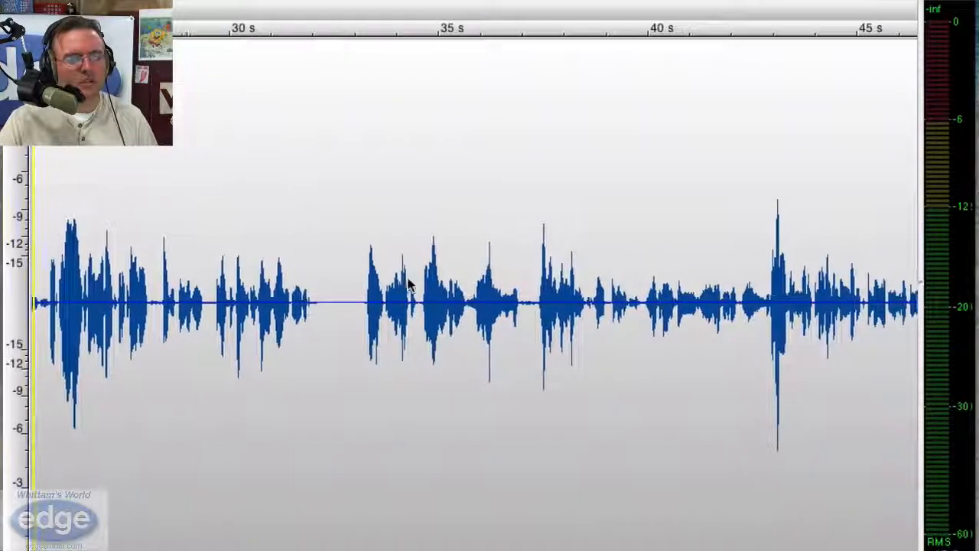
pyautogui.press('space')
pyautogui.click(329, 300)
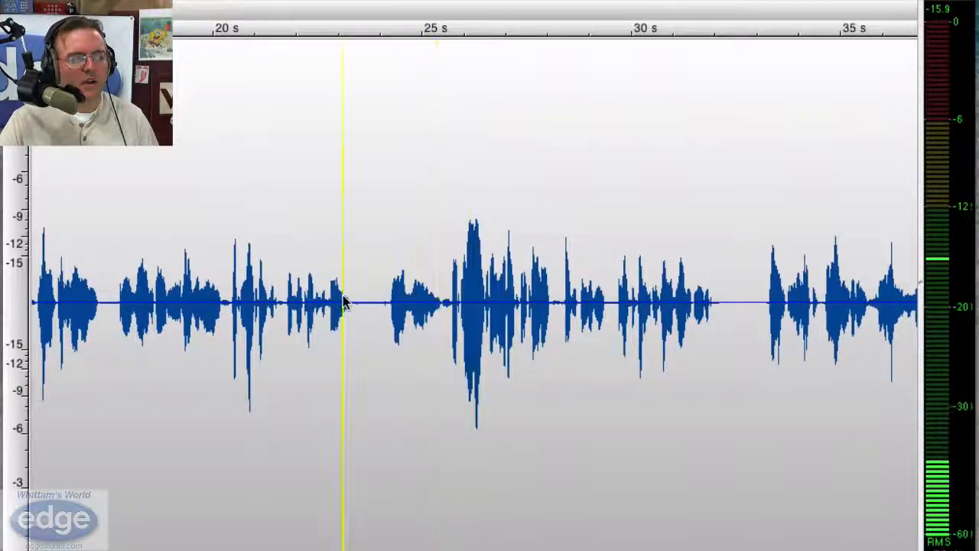
pyautogui.press('space')
pyautogui.scroll(3, 336, 301)
pyautogui.scroll(1, 344, 301)
pyautogui.press('space')
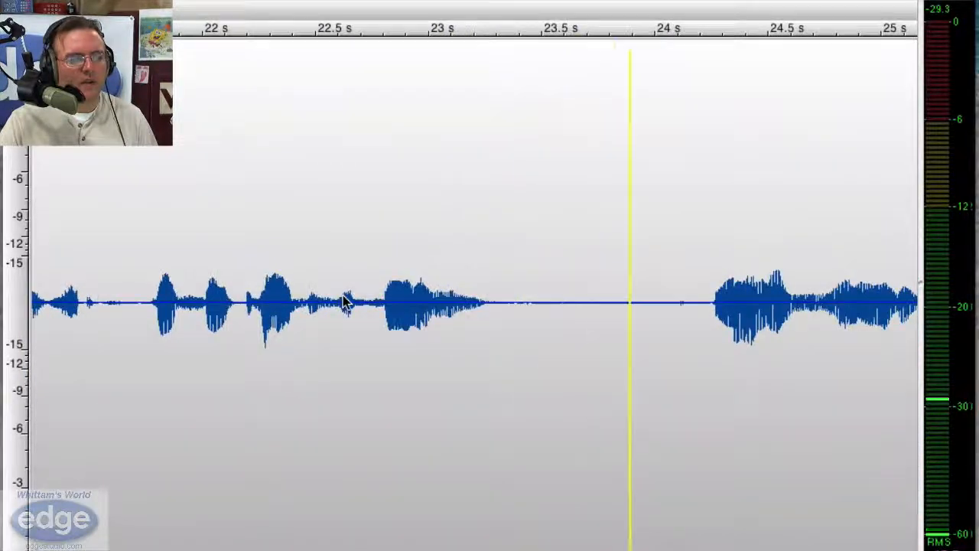
pyautogui.scroll(-2, 344, 300)
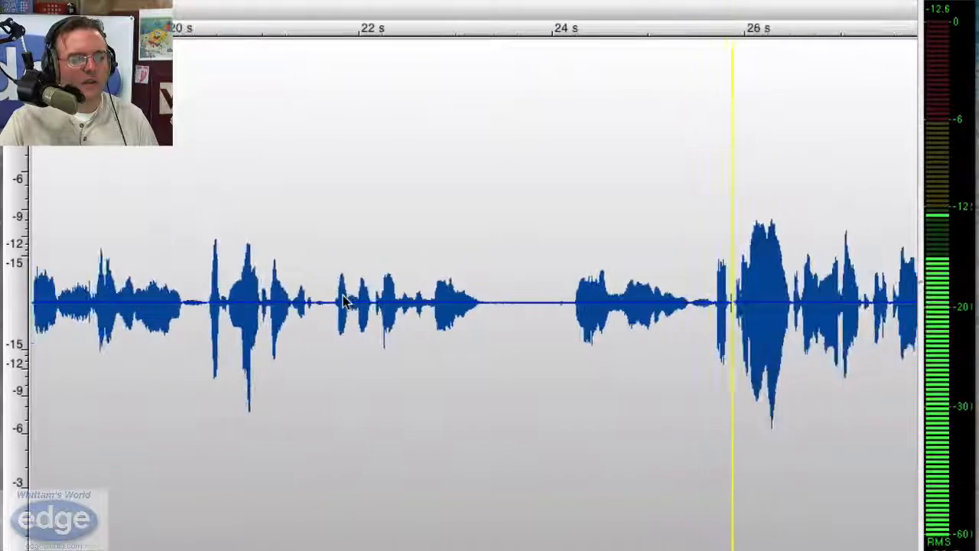
pyautogui.scroll(-1, 345, 301)
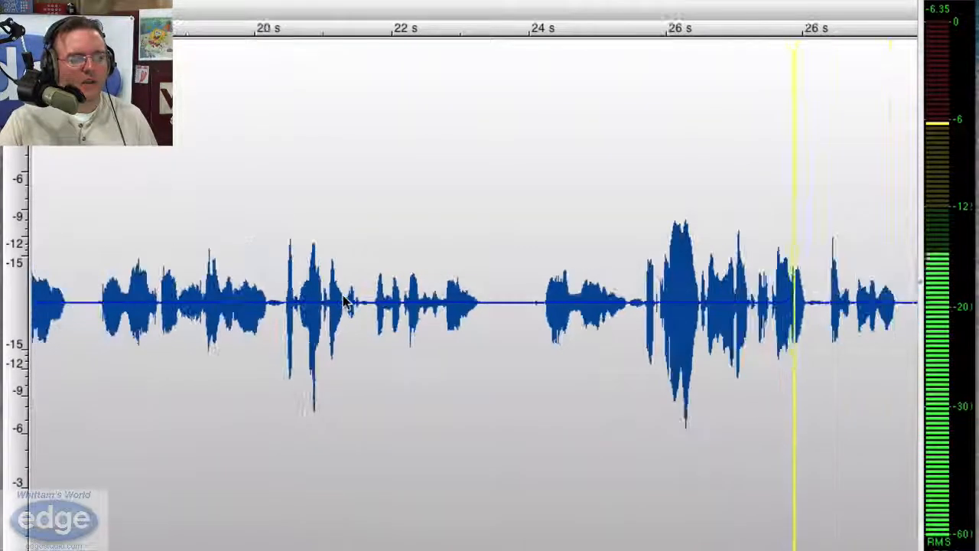
# - Select the passage from about 21.5 s to 25.9 s and play it back
pyautogui.moveTo(363, 302); pyautogui.dragTo(667, 311)
pyautogui.scroll(2, 667, 311)
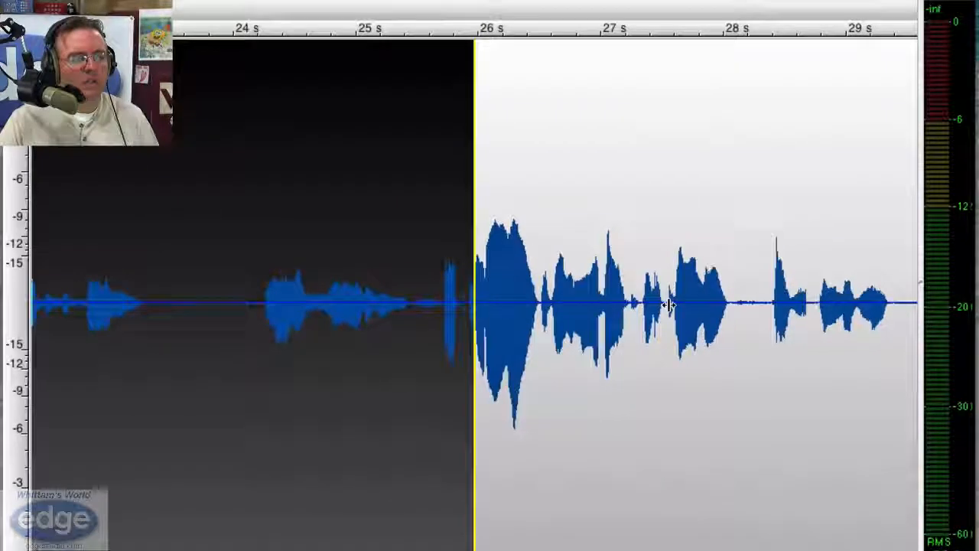
pyautogui.press('space')
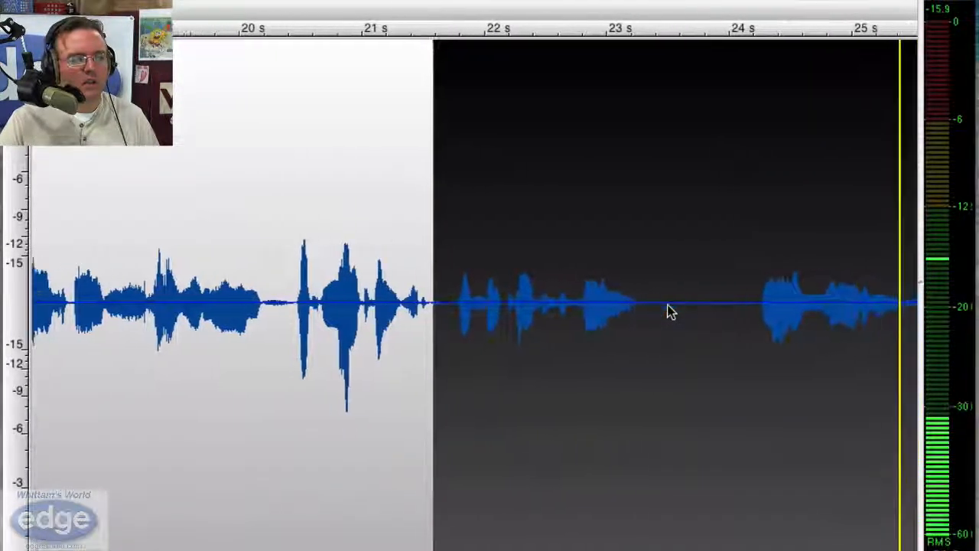
# - Play from just before the small click near 24 s and place the cursor at about 23.9 s
pyautogui.click(699, 313)
pyautogui.click(728, 311)
pyautogui.click(719, 317)
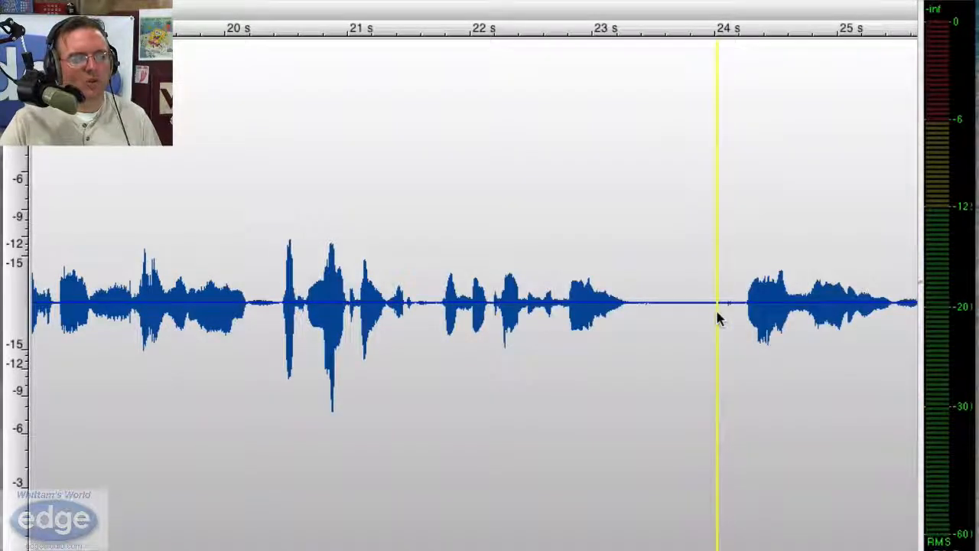
pyautogui.press('space')
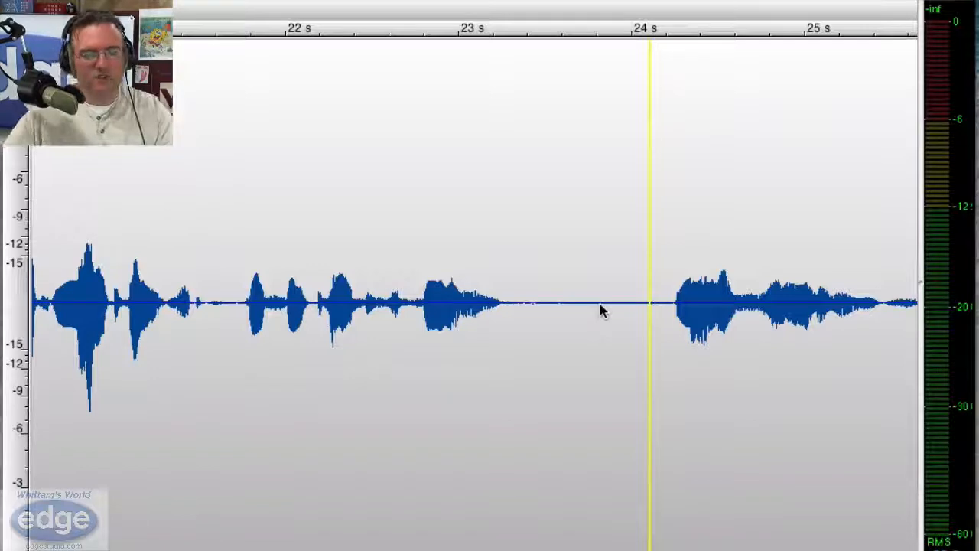
pyautogui.click(645, 254)
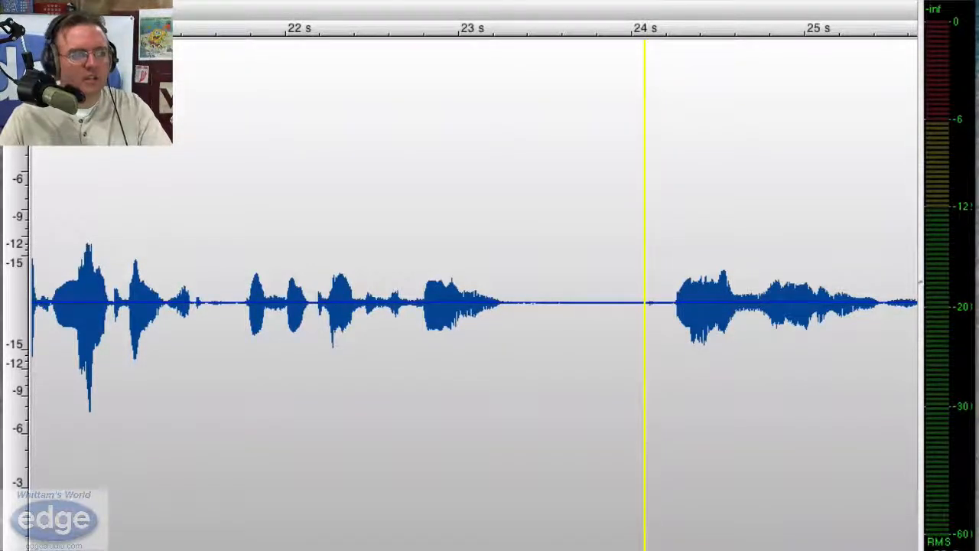
pyautogui.click(608, 288)
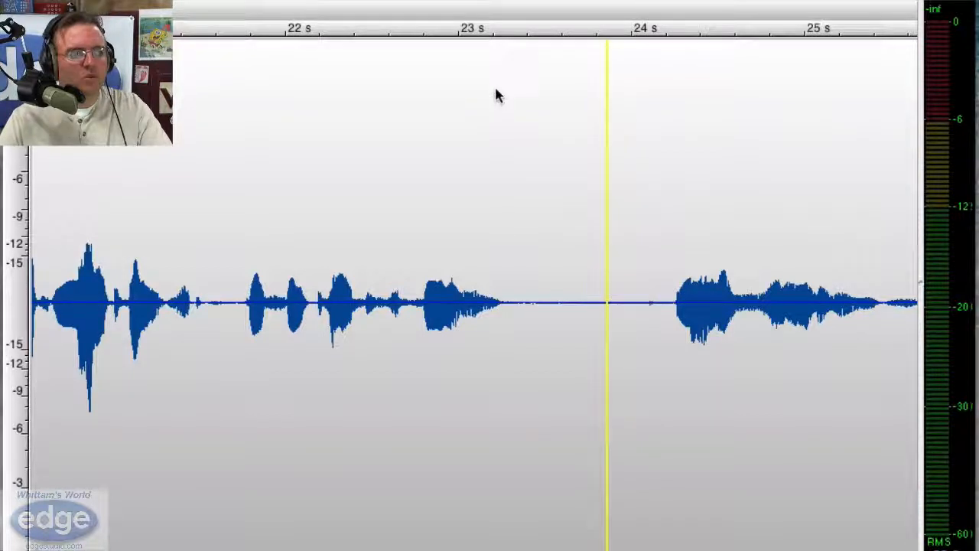
# - Open the Acon Digital DeClick effect with the demo version and move its window so all settings are visible
pyautogui.click(442, 0)
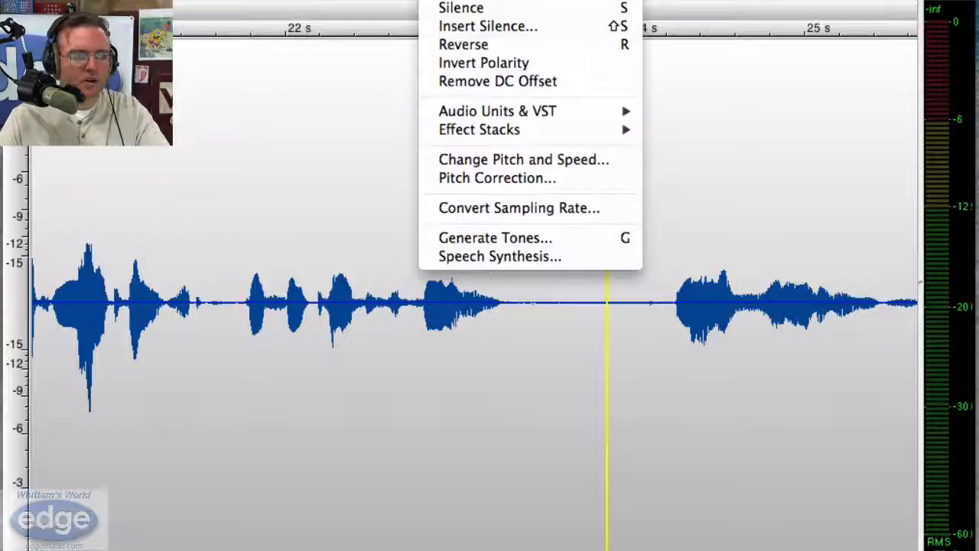
pyautogui.moveTo(534, 115)
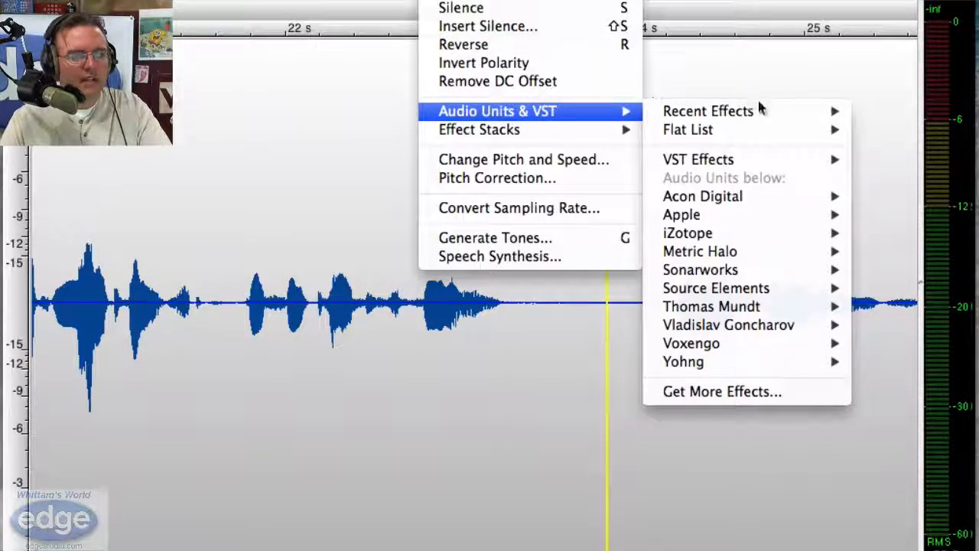
pyautogui.moveTo(787, 131)
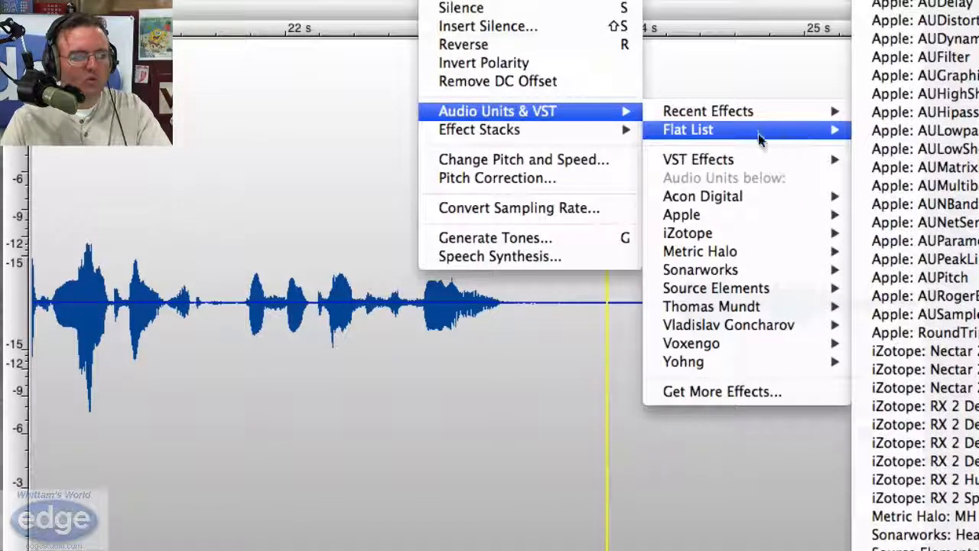
pyautogui.moveTo(762, 201)
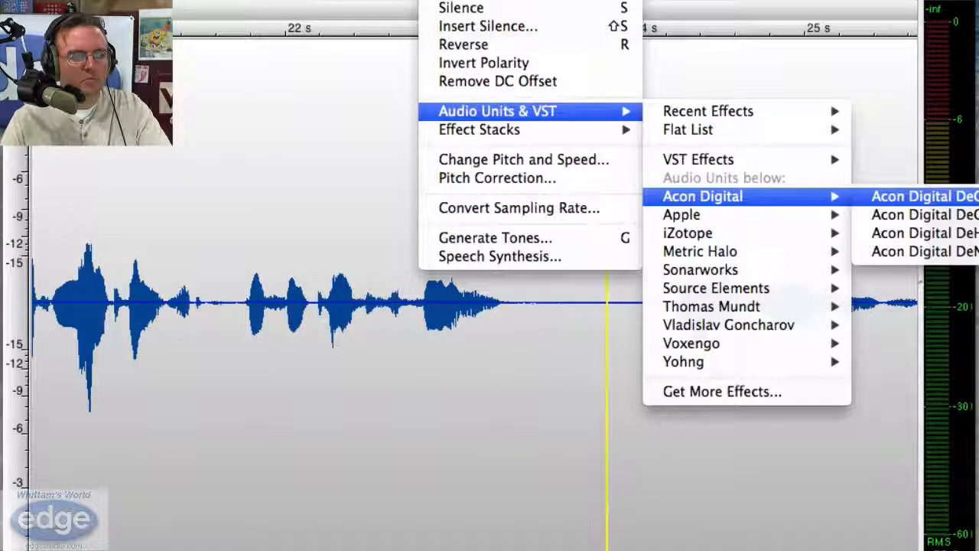
pyautogui.click(949, 196)
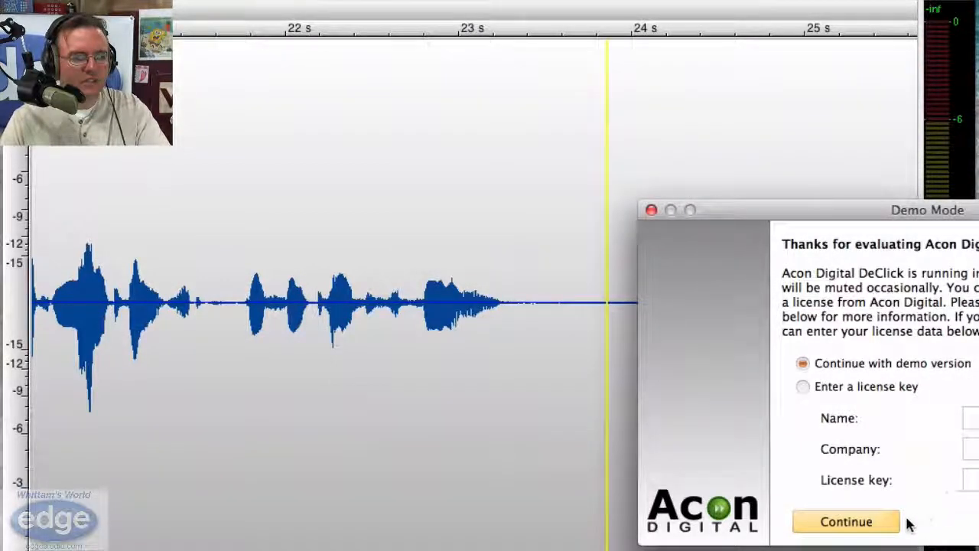
pyautogui.click(855, 527)
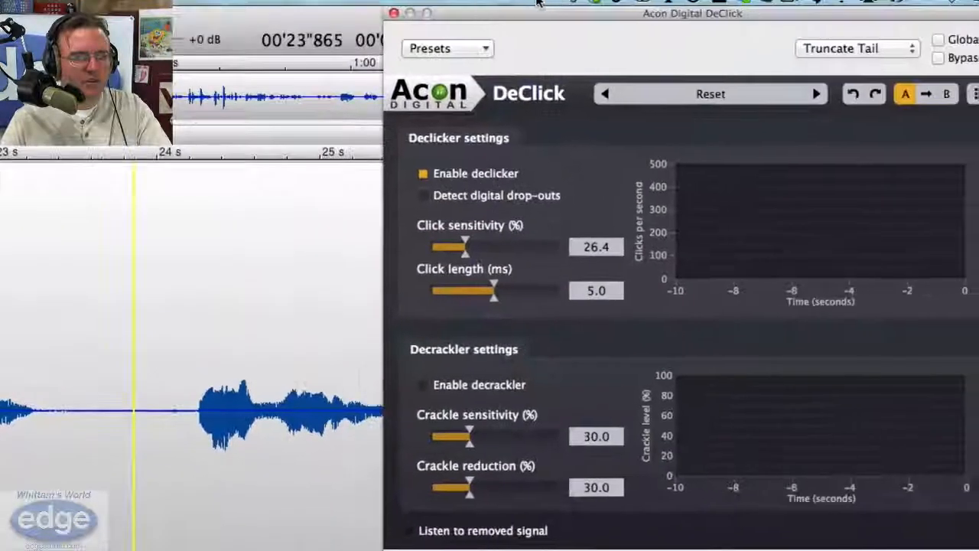
pyautogui.moveTo(538, 2); pyautogui.dragTo(506, 2)
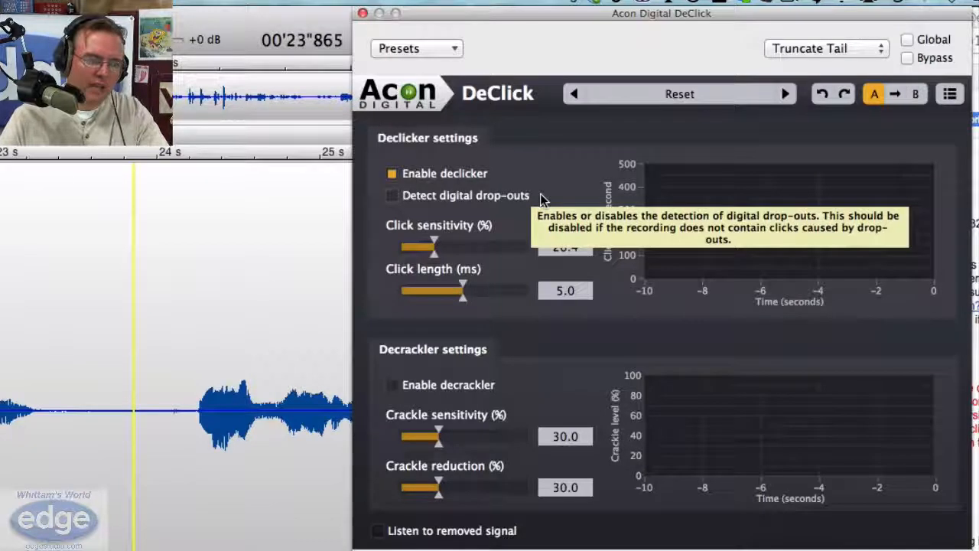
# - Disable the declicker and play the selected passage around 24 s without processing
pyautogui.click(393, 174)
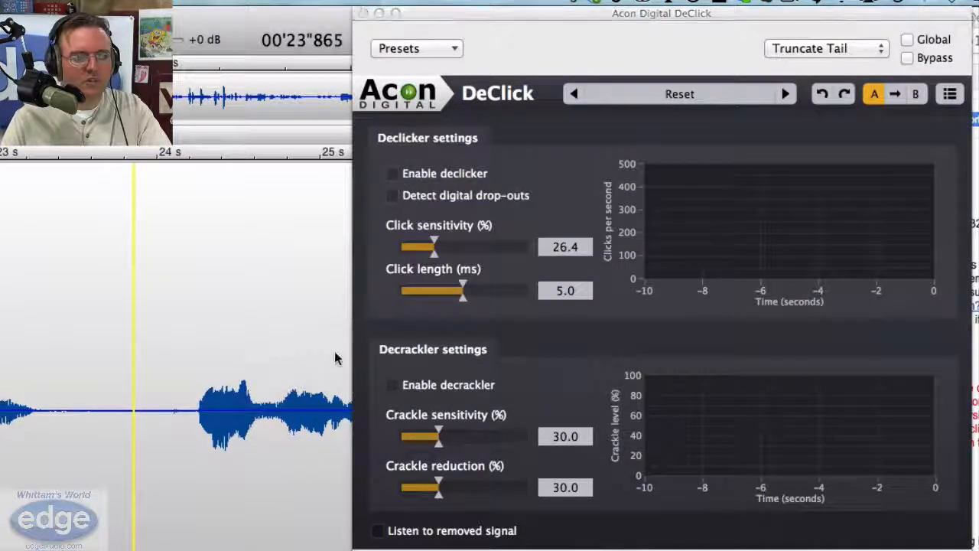
pyautogui.moveTo(346, 408); pyautogui.dragTo(1, 444)
pyautogui.press('space')
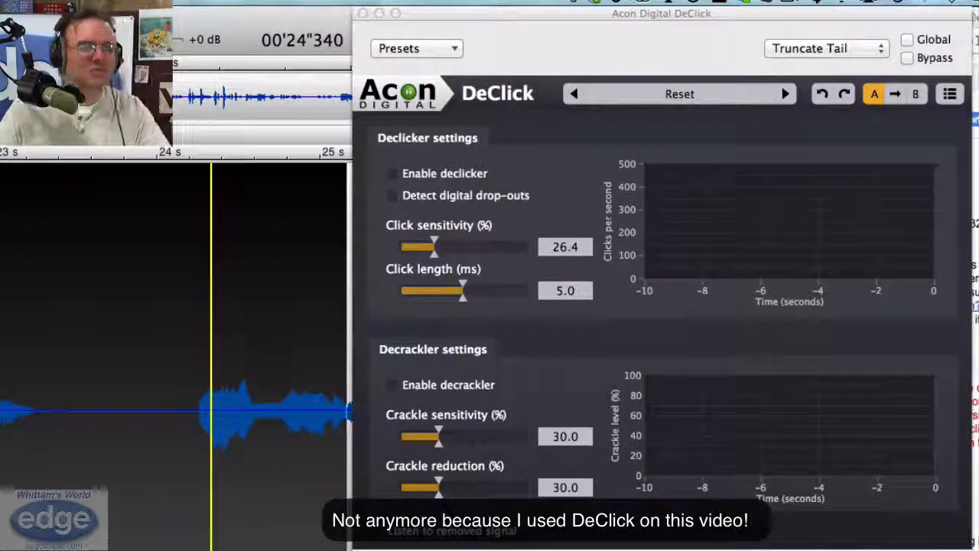
# - Enable the declicker, select the passage from about 23.9 s to 25 s and play it back with processing
pyautogui.click(451, 172)
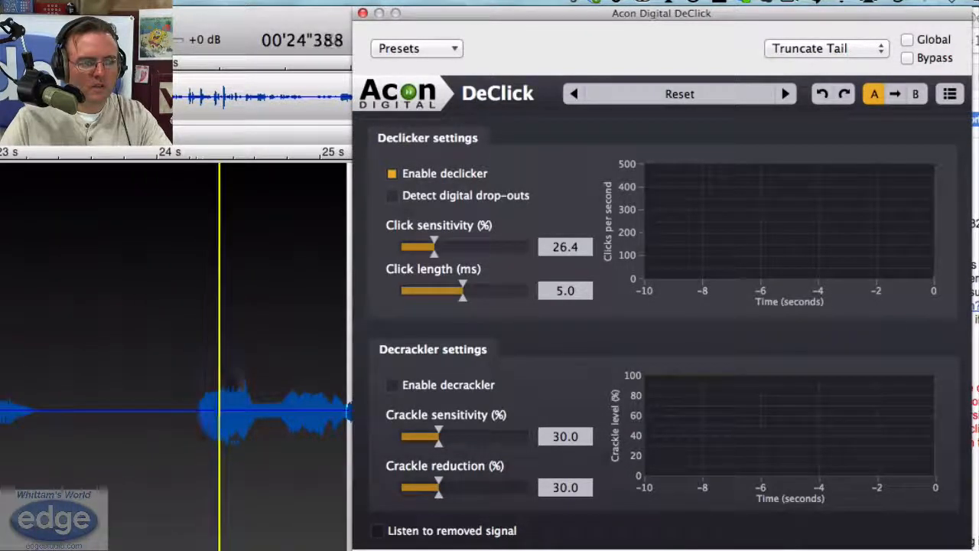
pyautogui.click(197, 427)
pyautogui.moveTo(197, 427); pyautogui.dragTo(155, 426)
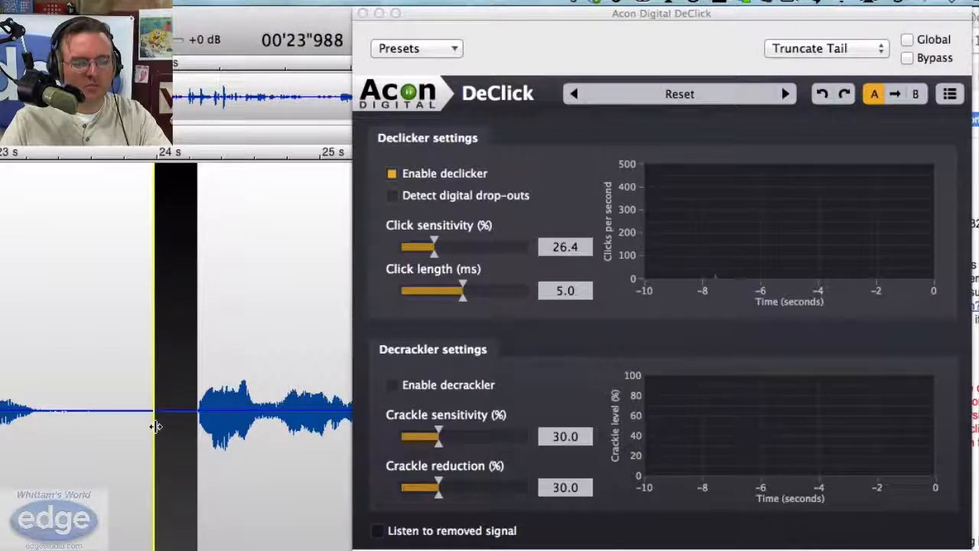
pyautogui.click(115, 432)
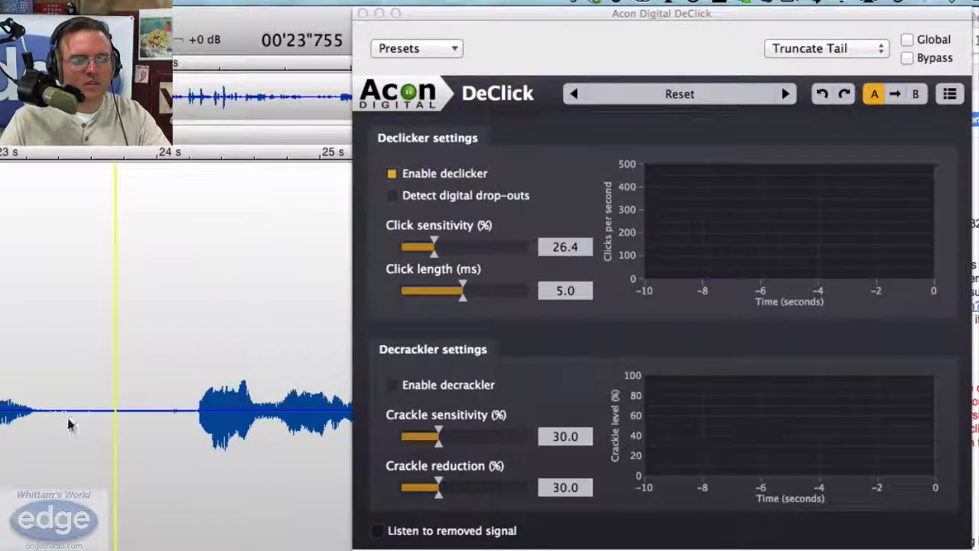
pyautogui.moveTo(142, 415); pyautogui.dragTo(335, 414)
pyautogui.press('space')
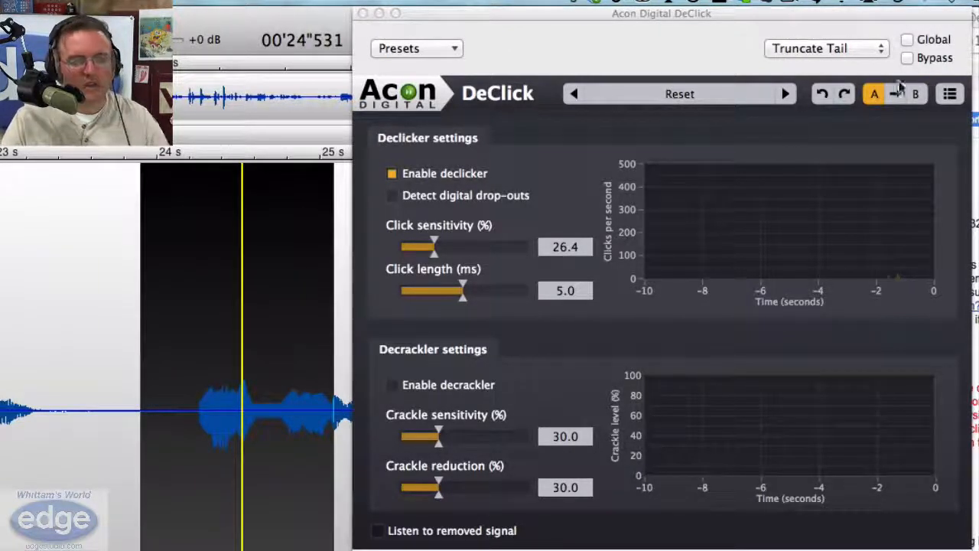
# - Compare the selected passage with and without DeClick by bypassing the effect during playback and re-enabling it
pyautogui.click(907, 58)
pyautogui.click(280, 29)
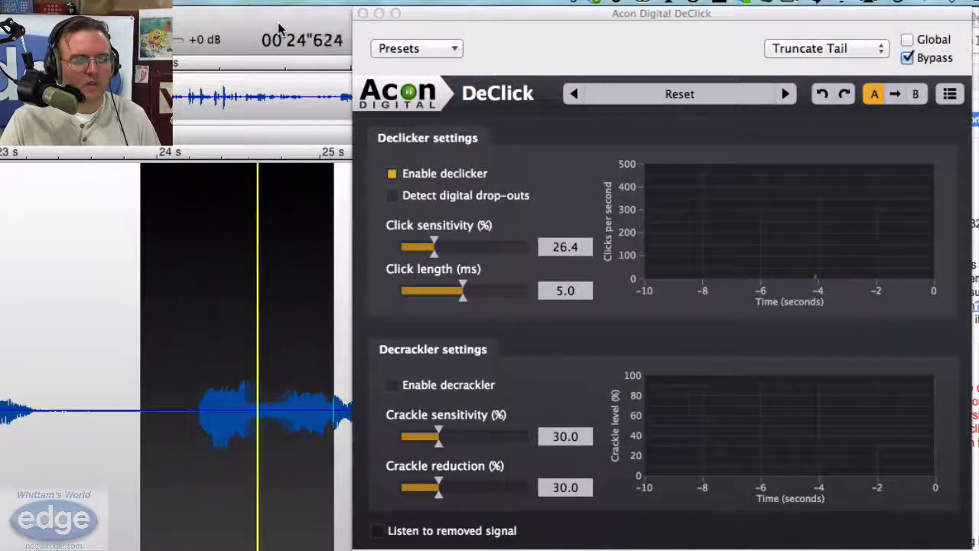
pyautogui.click(908, 58)
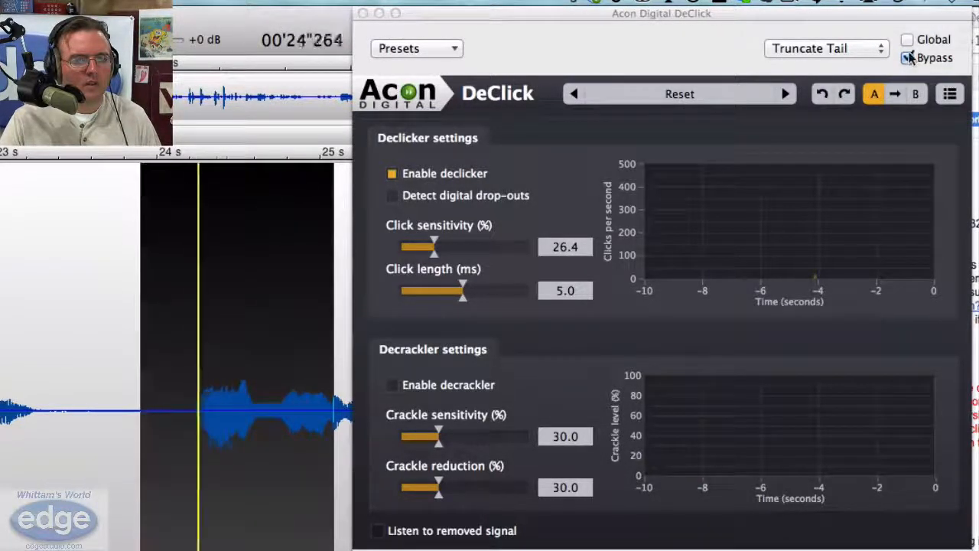
pyautogui.press('space')
pyautogui.click(908, 58)
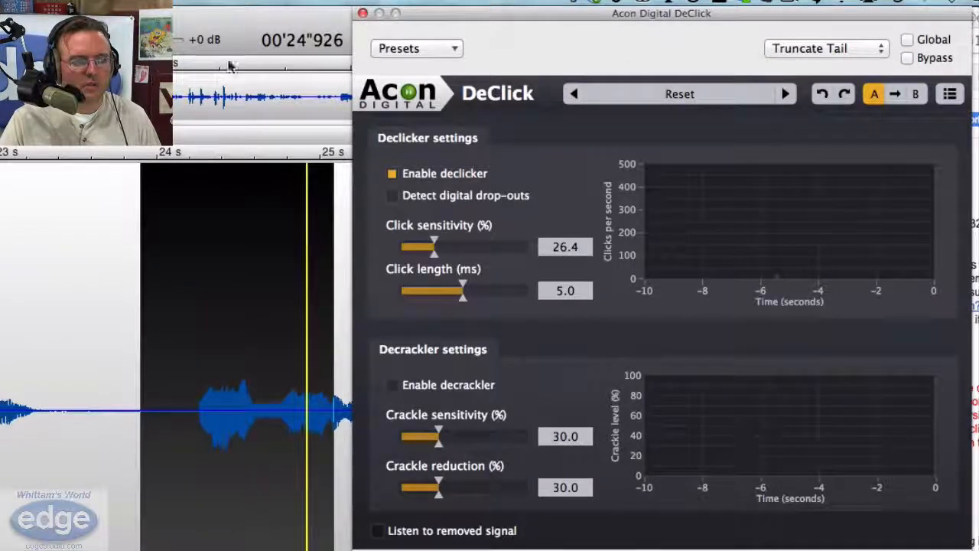
pyautogui.click(239, 26)
pyautogui.press('space')
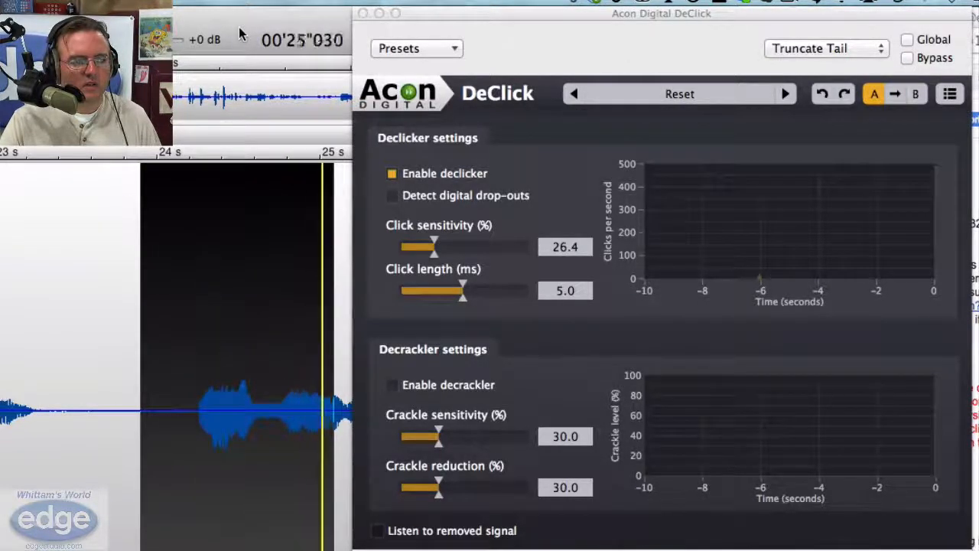
pyautogui.press('space')
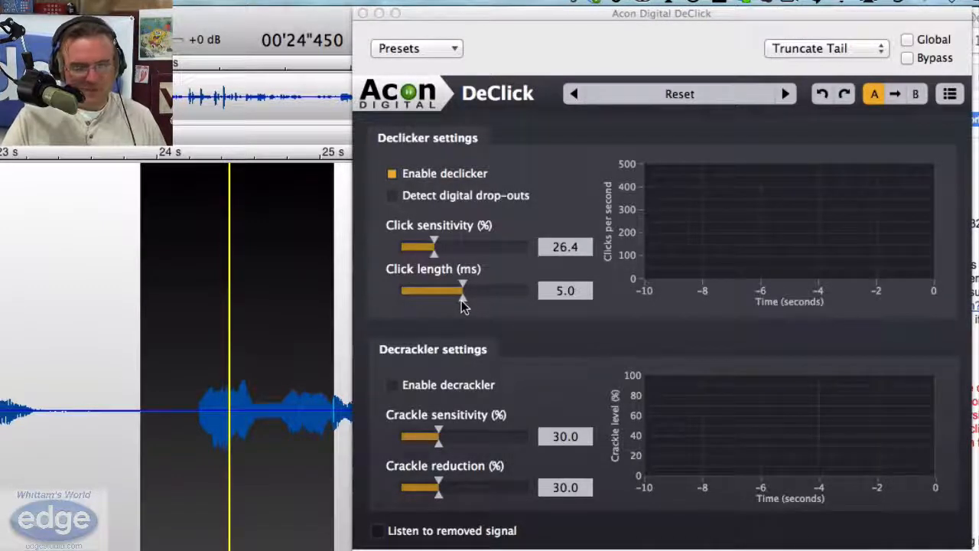
# - Raise the click sensitivity to 34.7% and the click length to 7.9 ms, and play the selected passage
pyautogui.click(435, 258)
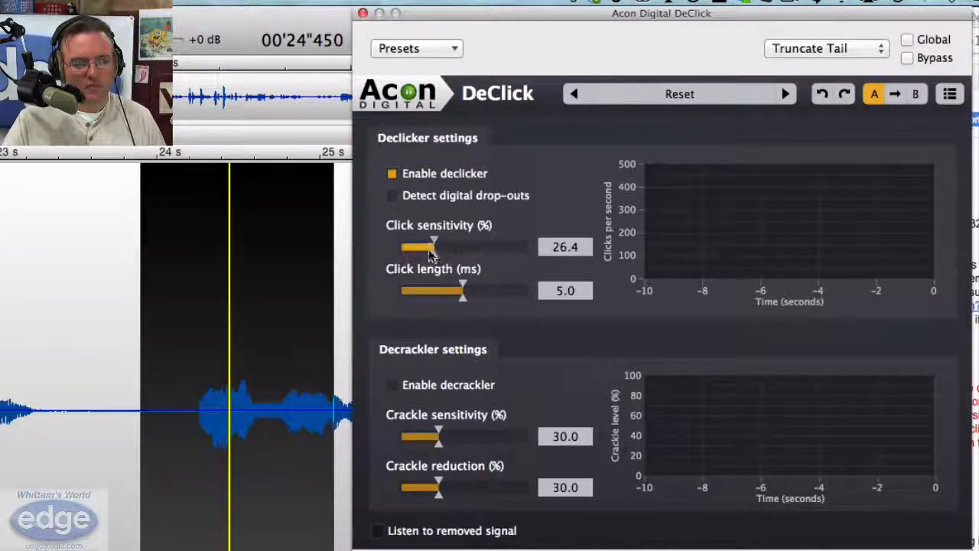
pyautogui.moveTo(434, 246); pyautogui.dragTo(446, 246)
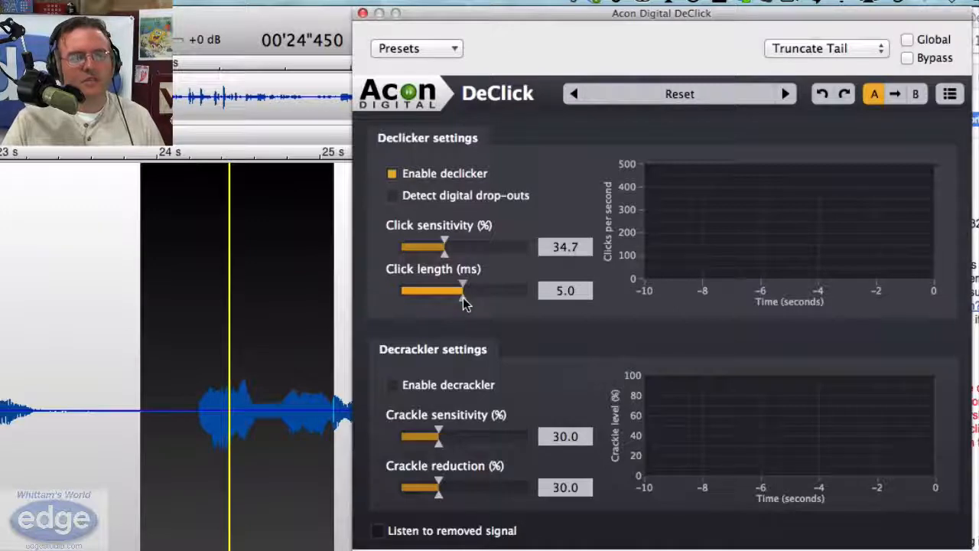
pyautogui.moveTo(463, 300); pyautogui.dragTo(498, 308)
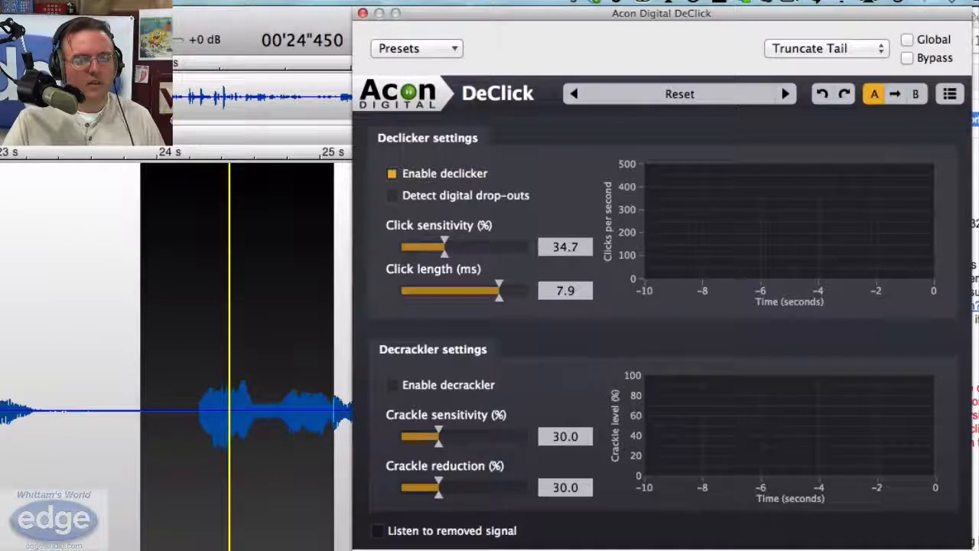
pyautogui.press('space')
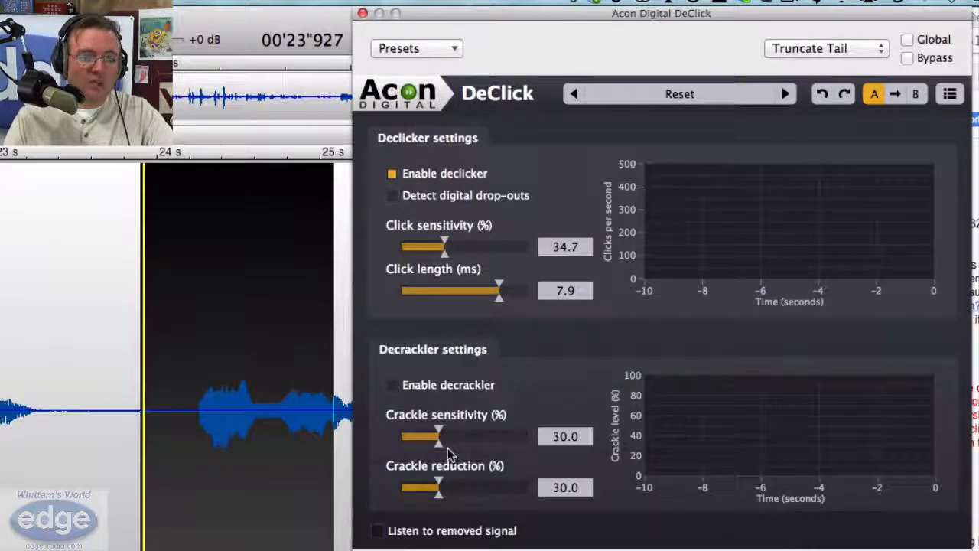
# - Try the decrackler alone on the selected passage, and switch back to the declicker alone
pyautogui.click(391, 174)
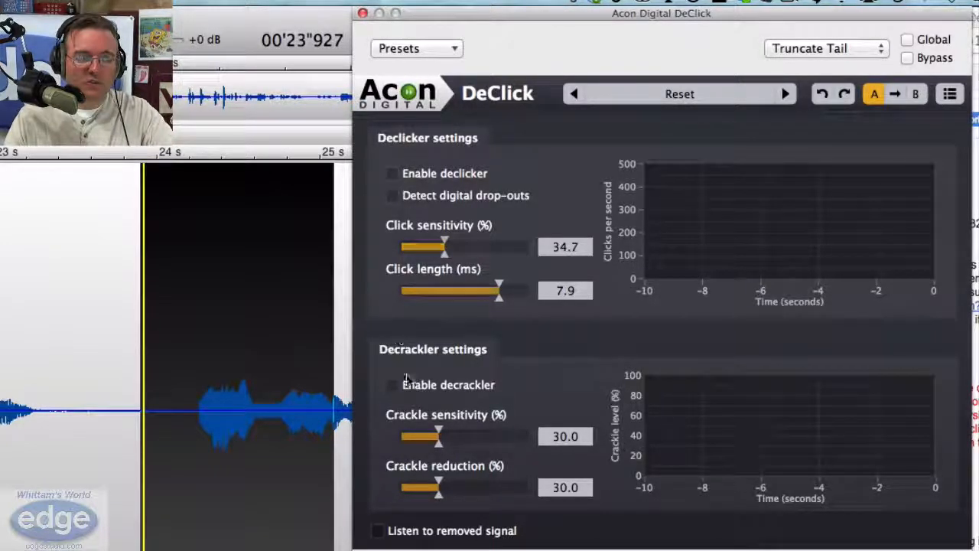
pyautogui.click(393, 387)
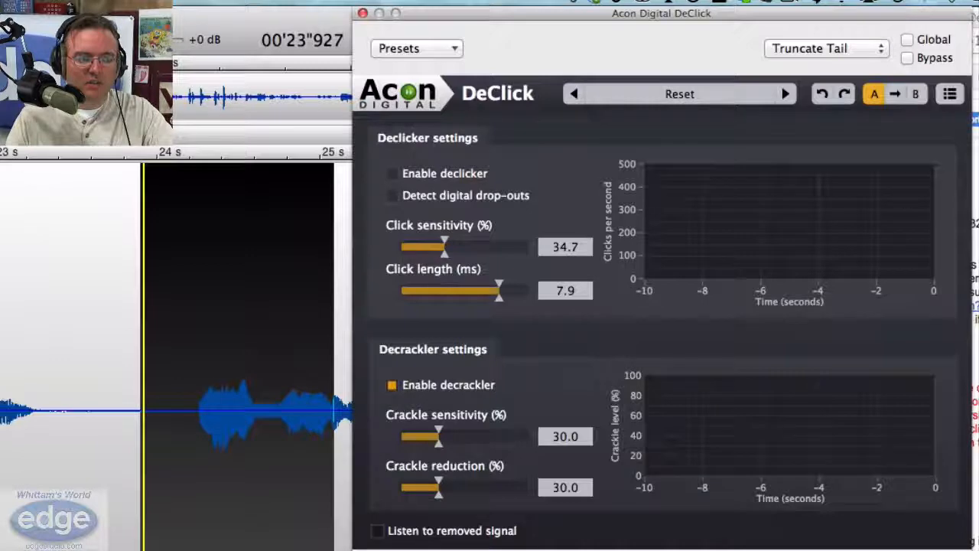
pyautogui.press('space')
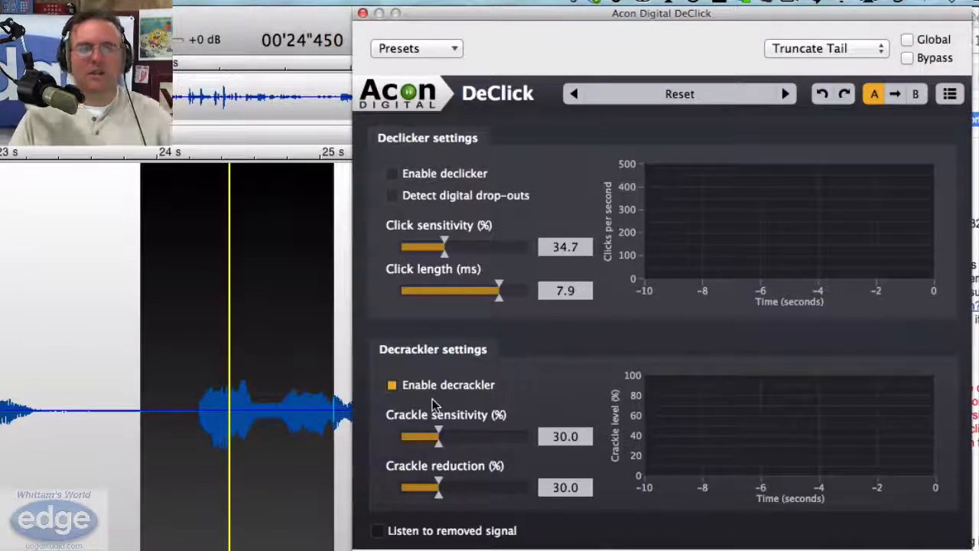
pyautogui.click(391, 386)
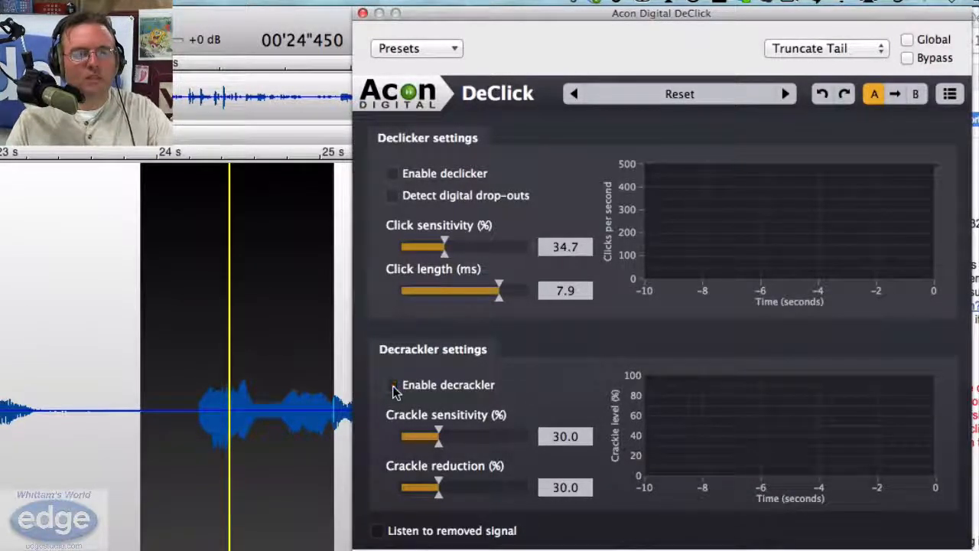
pyautogui.click(392, 173)
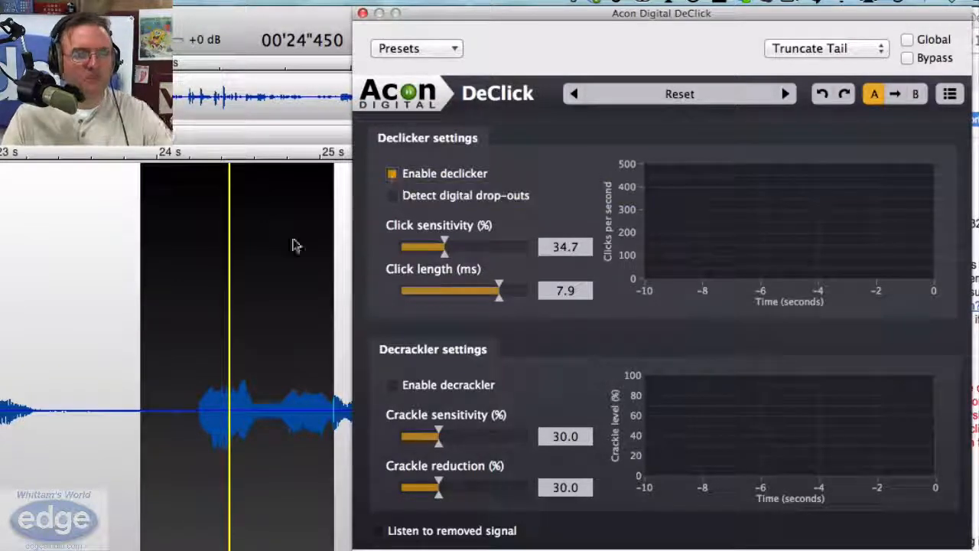
# - Play the selected passage with the declicker enabled, clear the selection and listen to more of the recording from its start
pyautogui.click(165, 361)
pyautogui.press('space')
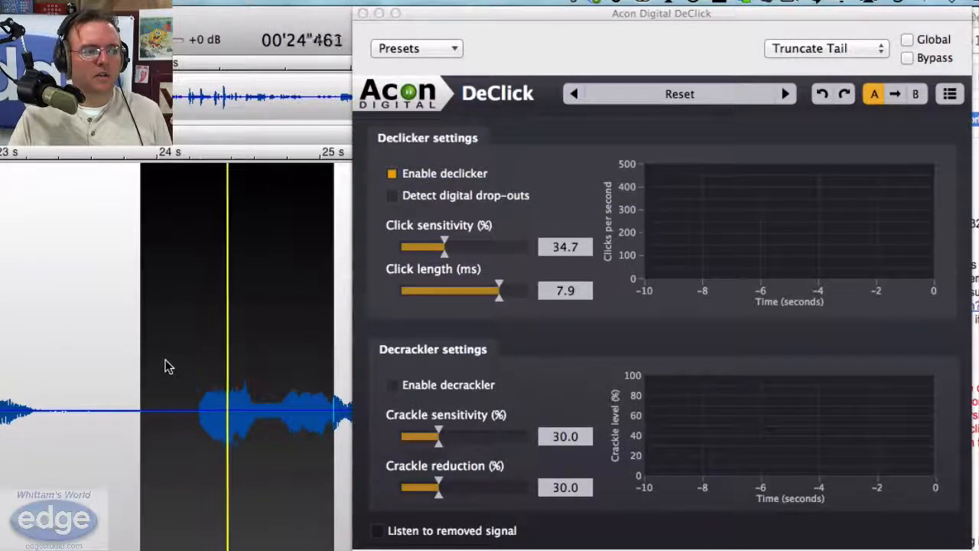
pyautogui.click(2, 348)
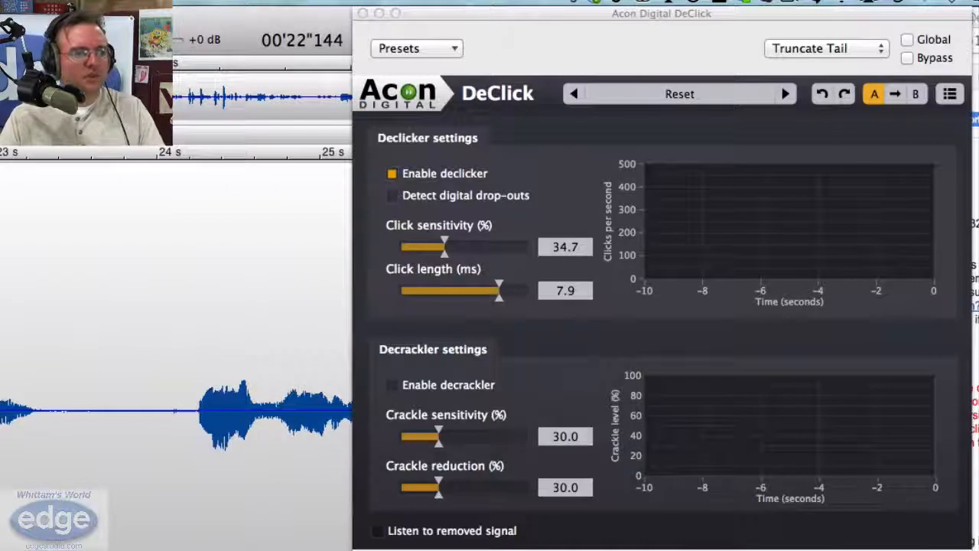
pyautogui.press('Home')
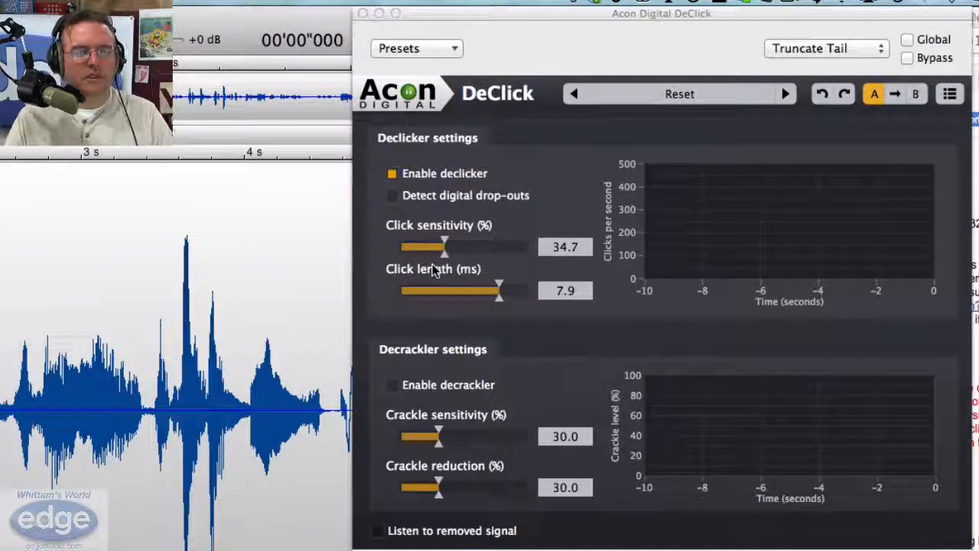
pyautogui.press('space')
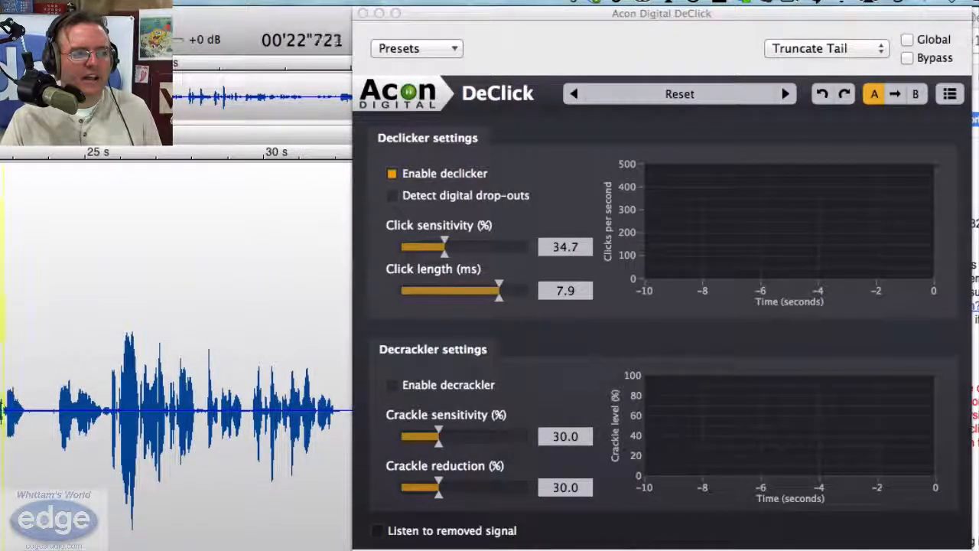
pyautogui.press('space')
pyautogui.hscroll(-5, 176, 344)
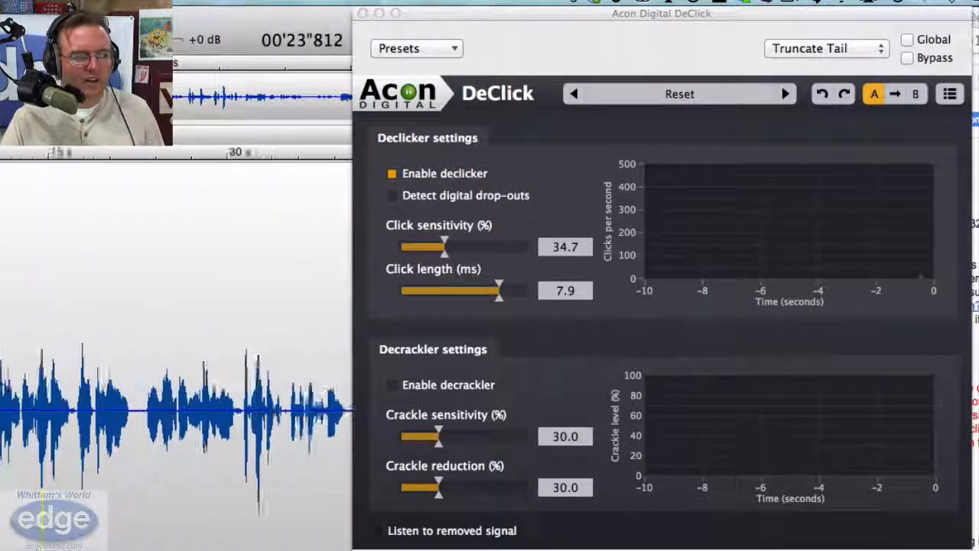
# - Bypass DeClick and play the unprocessed recording through to about 20 s
pyautogui.click(907, 58)
pyautogui.click(176, 306)
pyautogui.press('space')
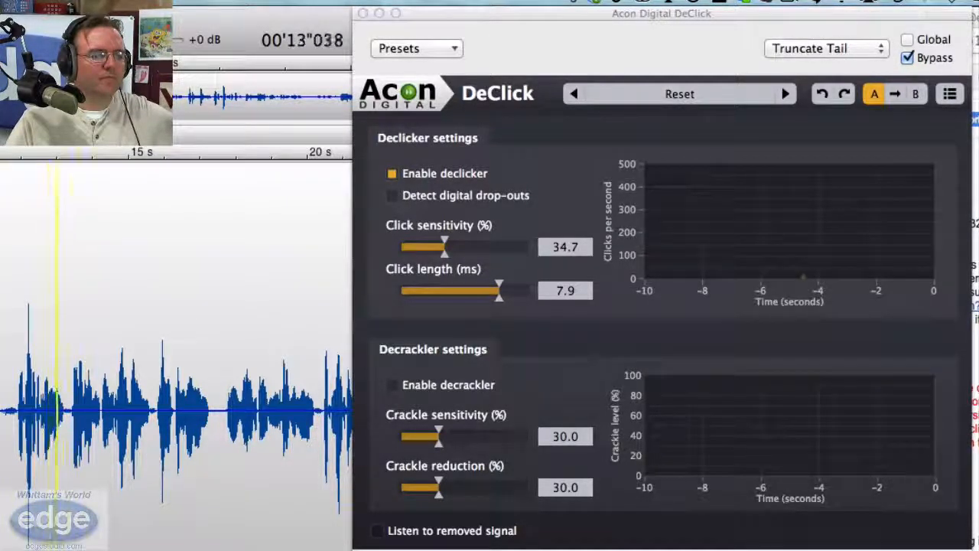
pyautogui.click(526, 548)
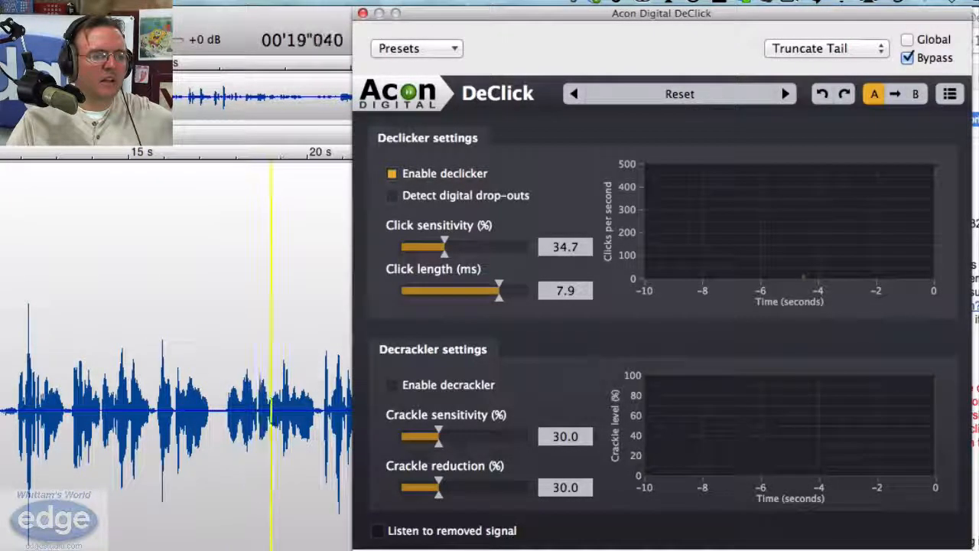
pyautogui.press('space')
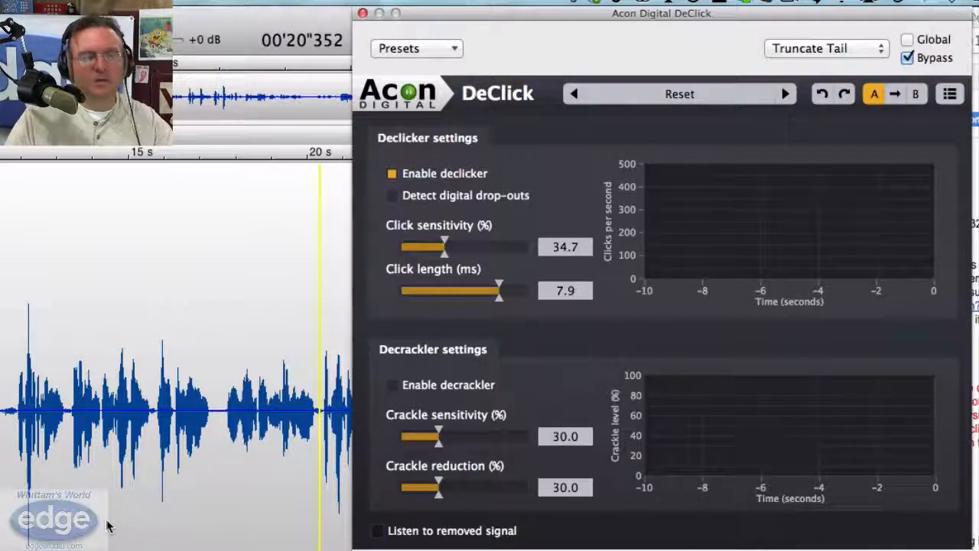
# - Examine the waveform of the stretch from about 25 s to 40 s
pyautogui.click(12, 496)
pyautogui.hscroll(5, 12, 496)
pyautogui.hscroll(8, 12, 496)
pyautogui.scroll(-5, 11, 496)
pyautogui.scroll(3, 12, 496)
pyautogui.hscroll(-5, 11, 496)
pyautogui.scroll(4, 12, 496)
pyautogui.hscroll(5, 11, 496)
pyautogui.scroll(-4, 11, 496)
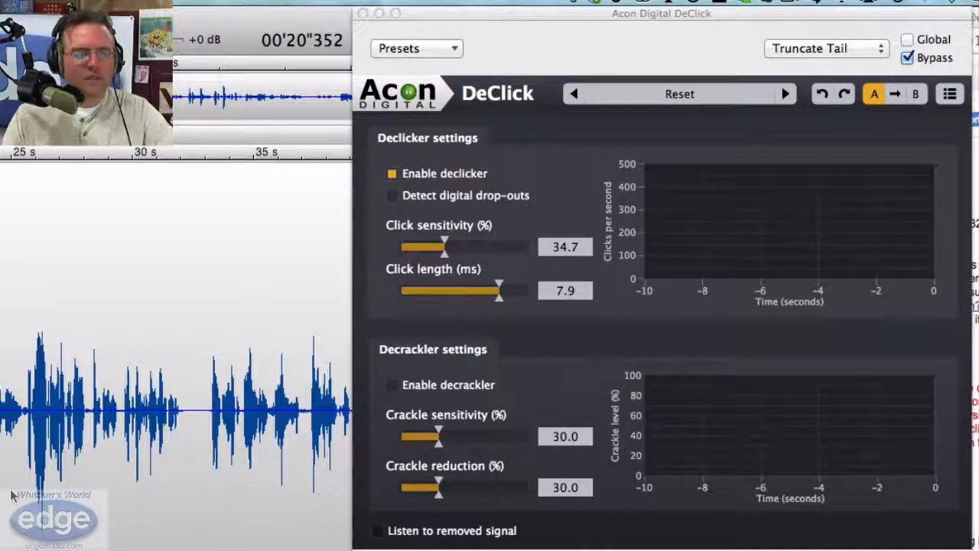
pyautogui.scroll(-2, 12, 495)
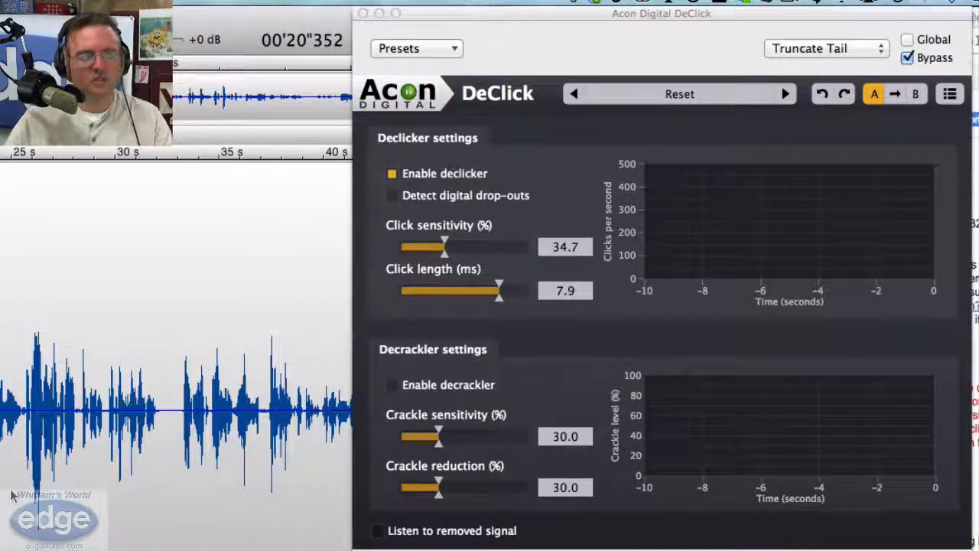
# - Open the Acon Digital DeClip effect with the demo version and move its window so all settings are visible
pyautogui.click(556, 43)
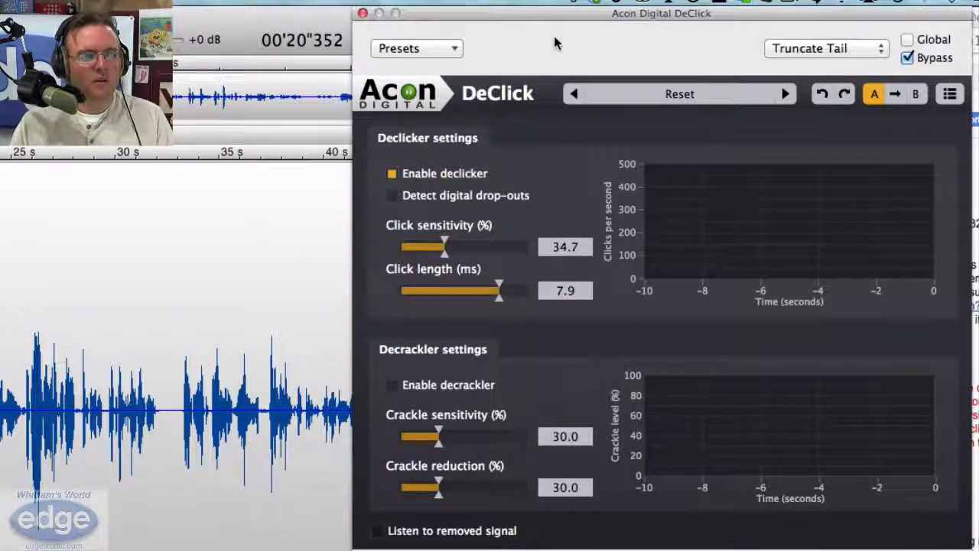
pyautogui.click(37, 2)
pyautogui.moveTo(6, 2)
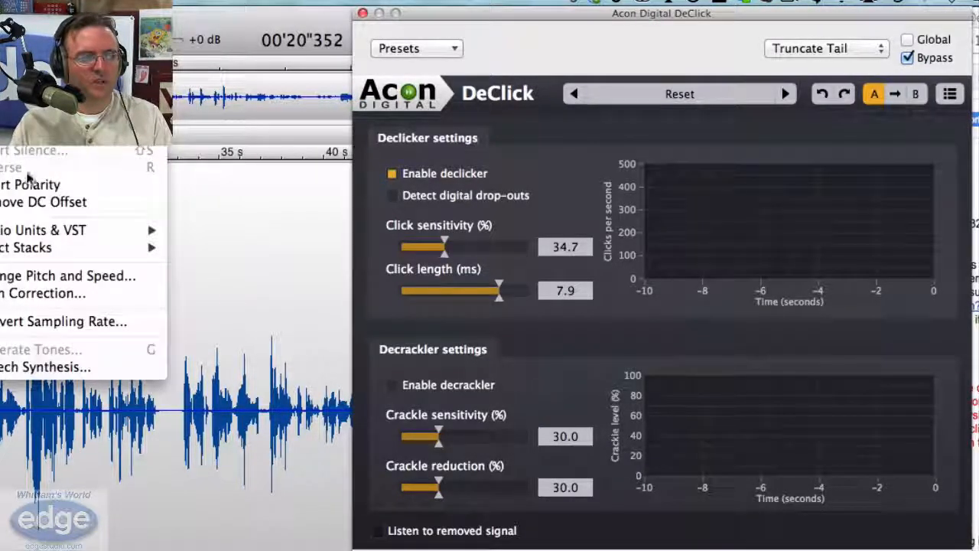
pyautogui.moveTo(76, 230)
pyautogui.moveTo(222, 312)
pyautogui.click(514, 328)
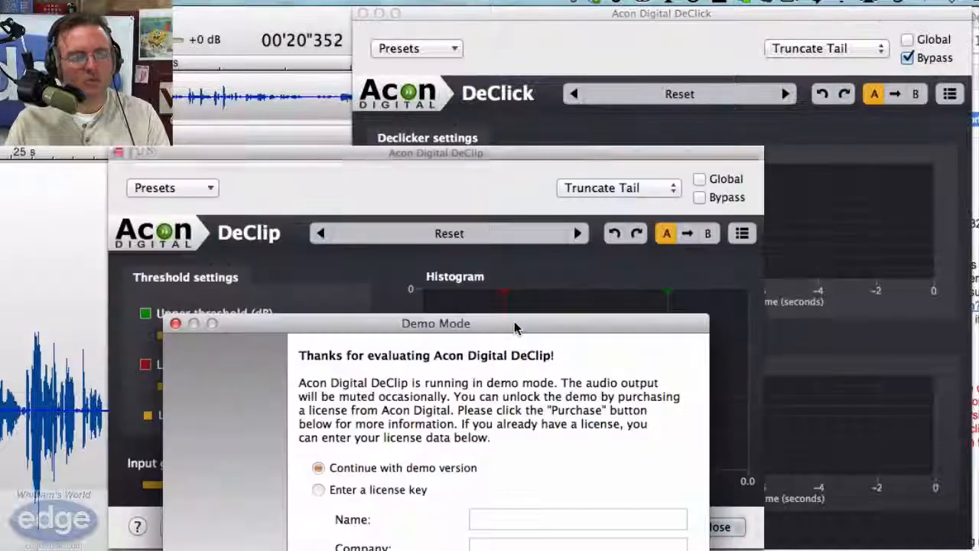
pyautogui.click(658, 550)
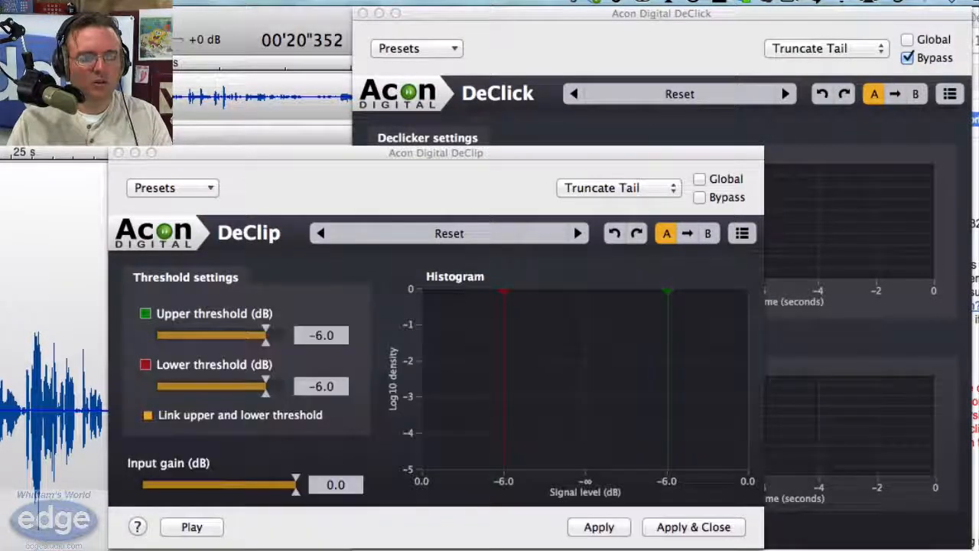
pyautogui.moveTo(499, 156); pyautogui.dragTo(494, 16)
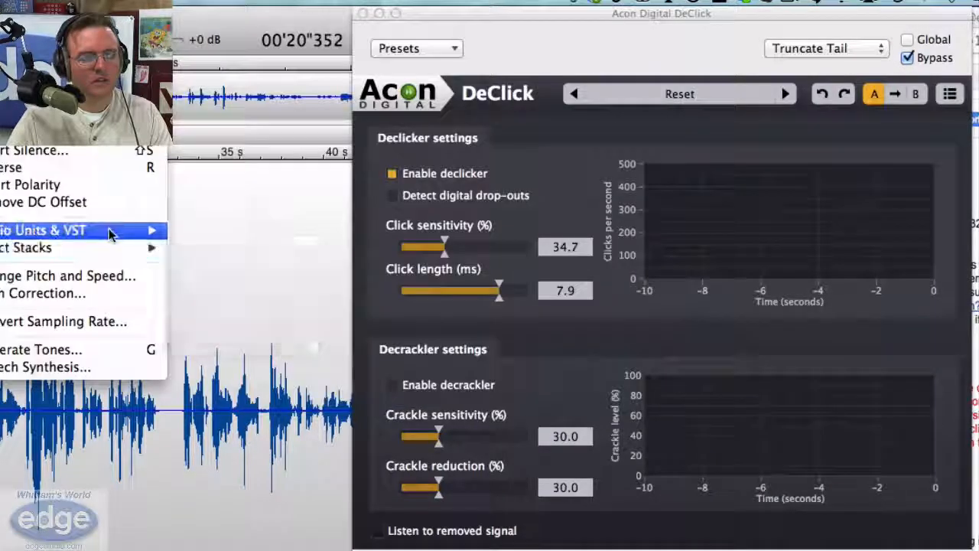
# - Open the Acon Digital DeHum effect with the demo version to examine its hum-removal settings, and close it
pyautogui.moveTo(110, 229)
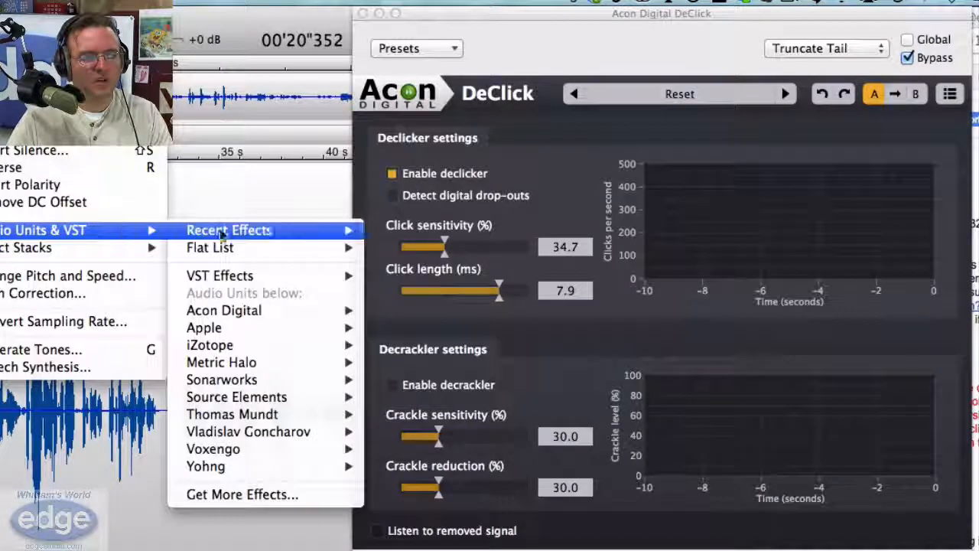
pyautogui.moveTo(318, 312)
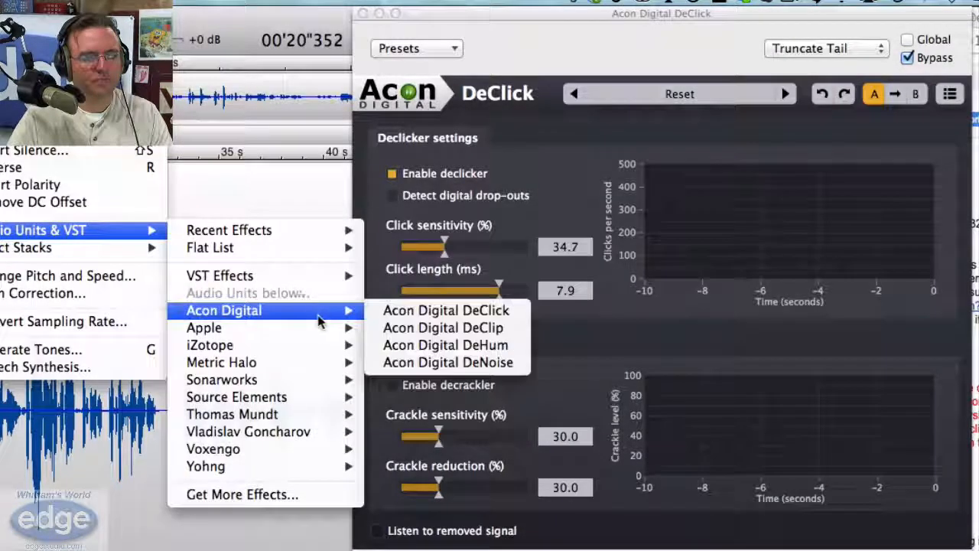
pyautogui.click(470, 346)
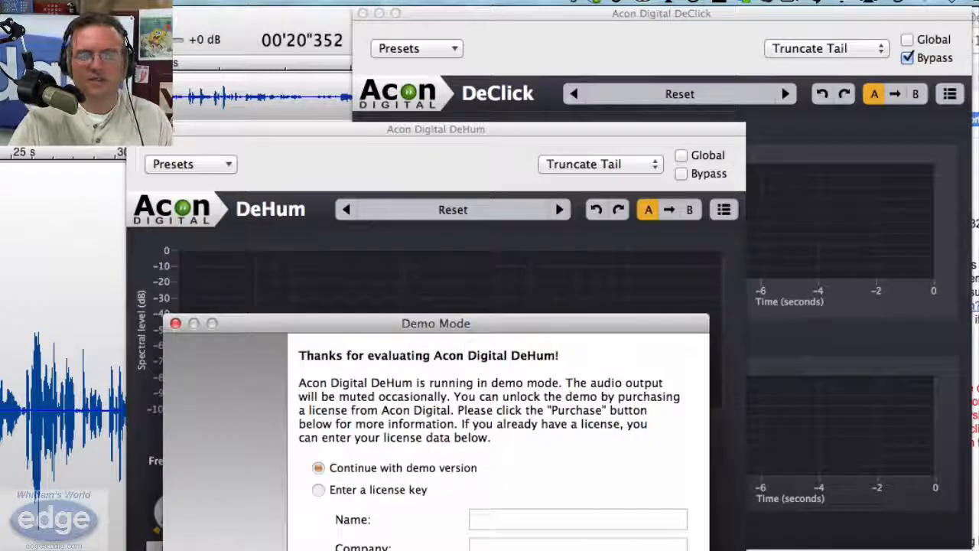
pyautogui.press('Return')
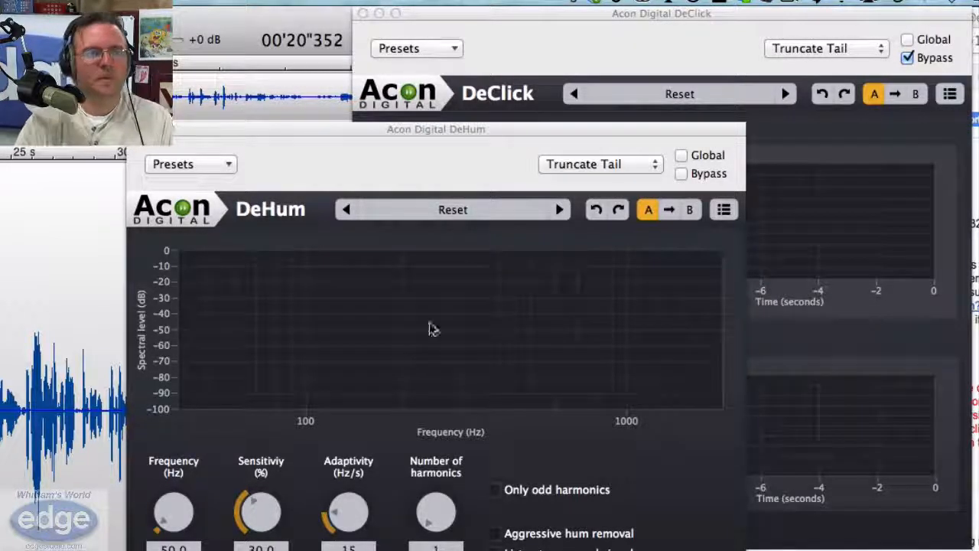
pyautogui.click(474, 160)
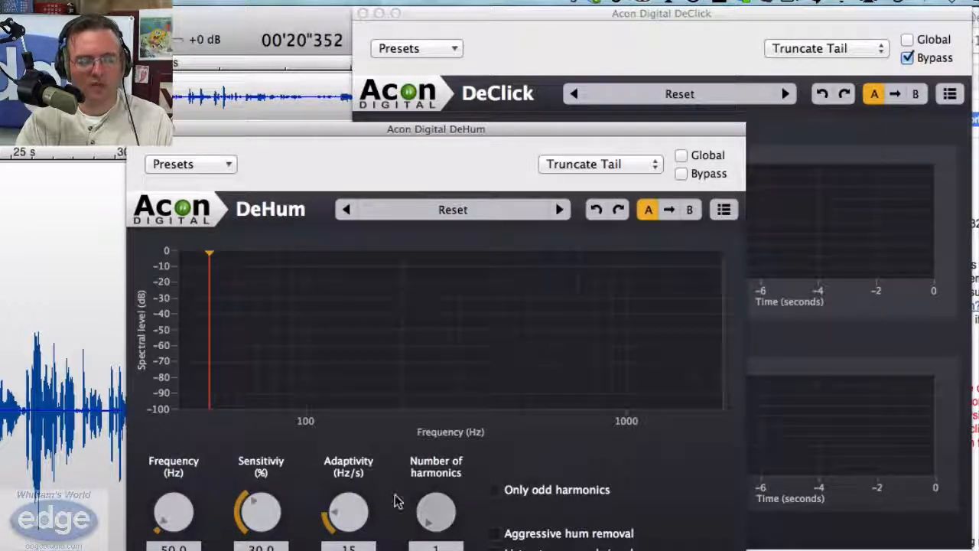
pyautogui.moveTo(435, 520); pyautogui.dragTo(464, 536)
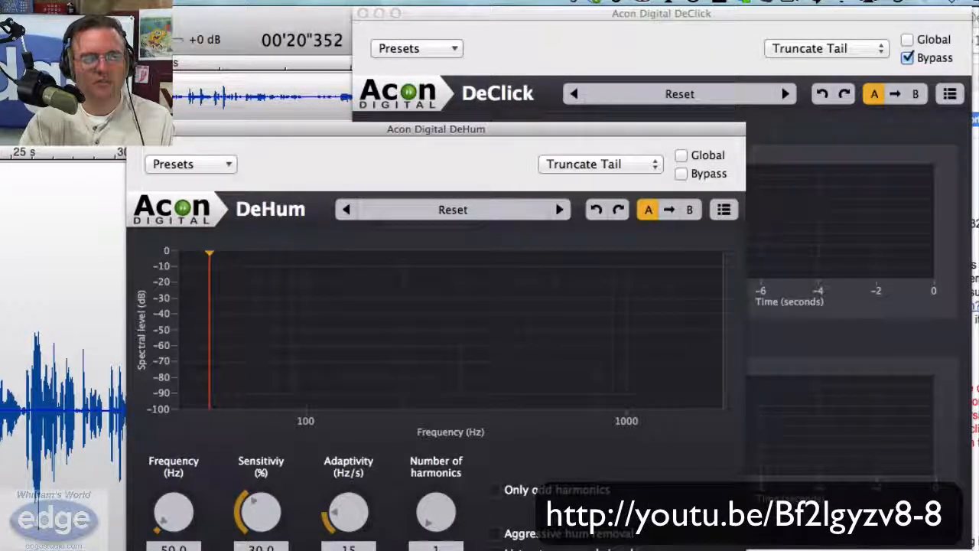
pyautogui.click(137, 129)
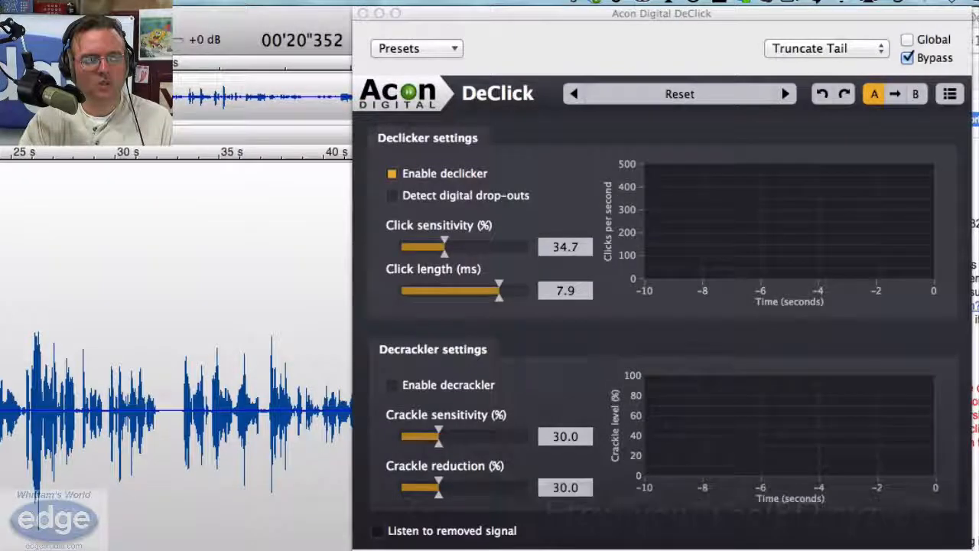
# - Open the Acon Digital DeNoise effect with the demo version and move its window so all settings are visible
pyautogui.click(4, 3)
pyautogui.moveTo(133, 230)
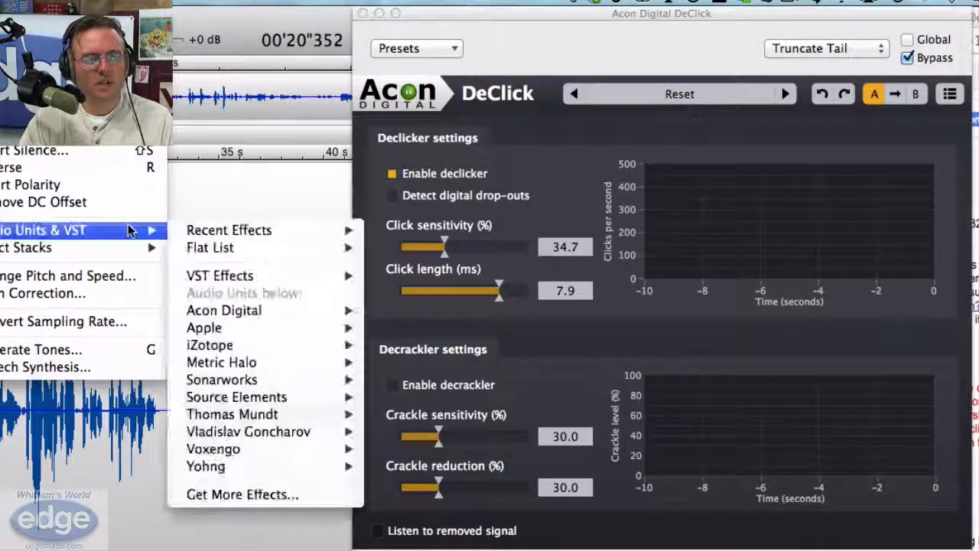
pyautogui.moveTo(328, 318)
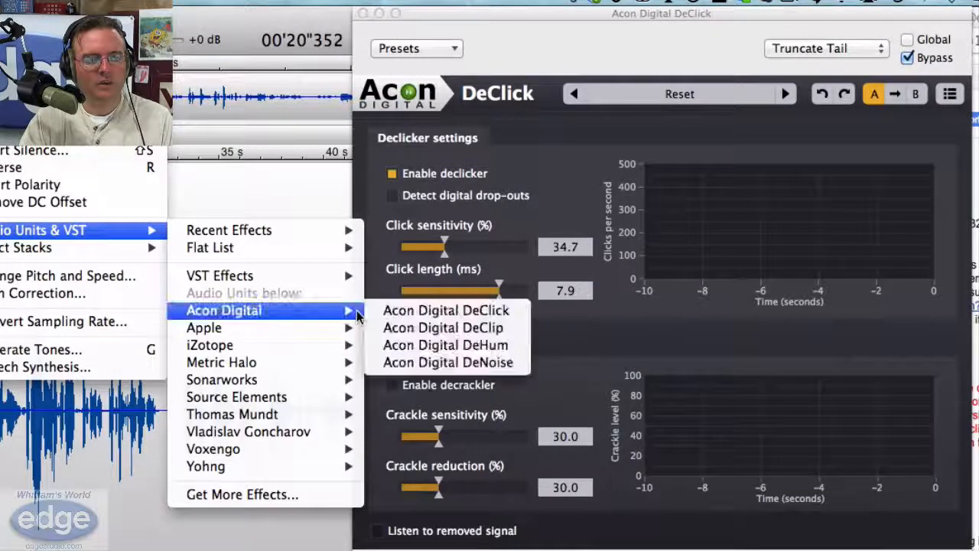
pyautogui.click(446, 363)
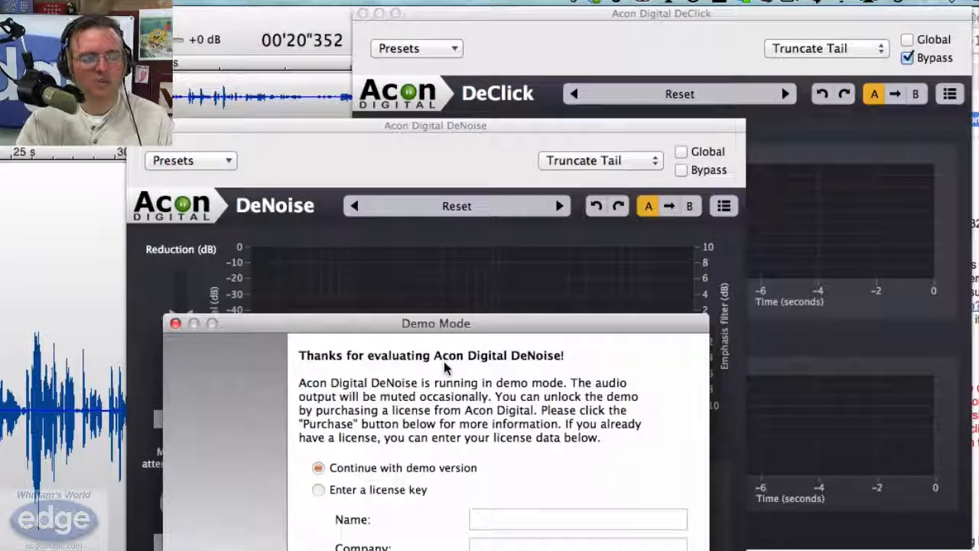
pyautogui.press('Return')
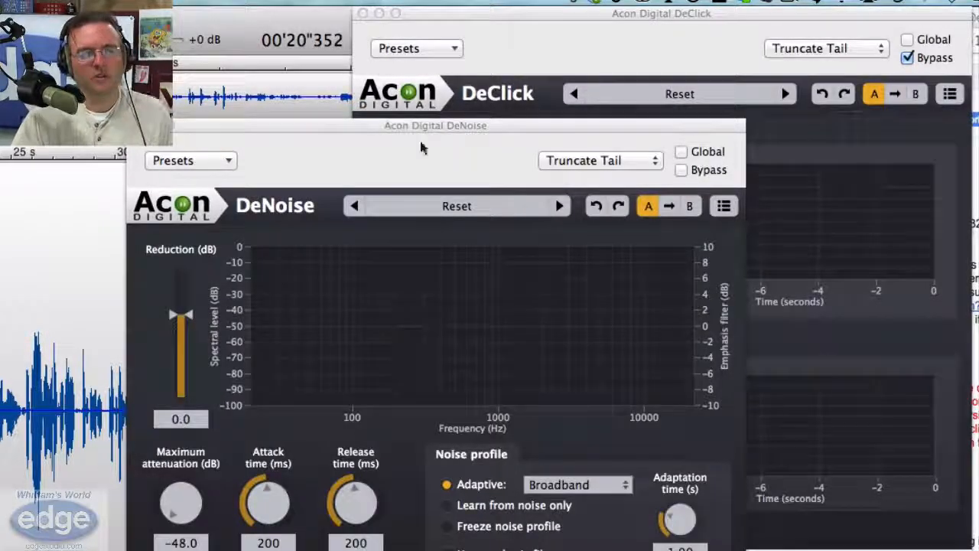
pyautogui.moveTo(440, 126); pyautogui.dragTo(966, 160)
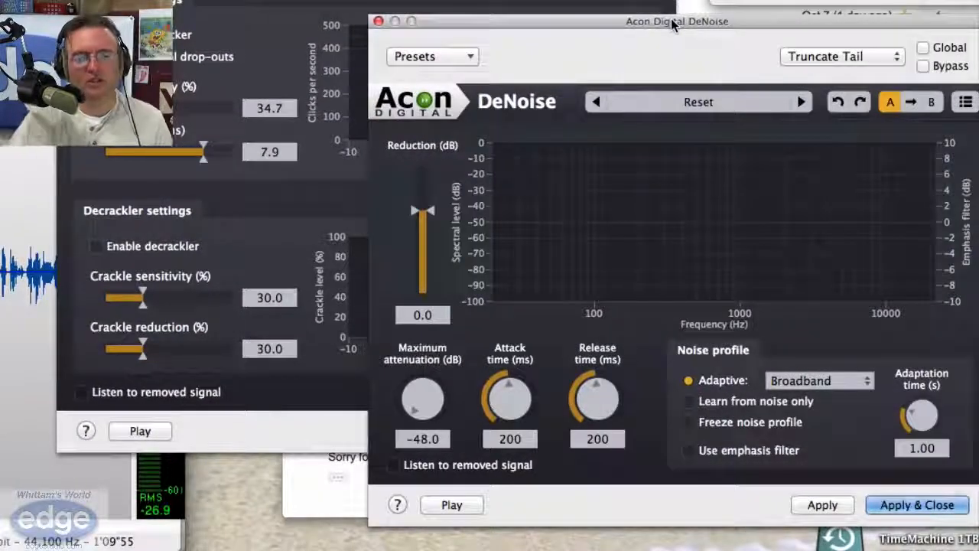